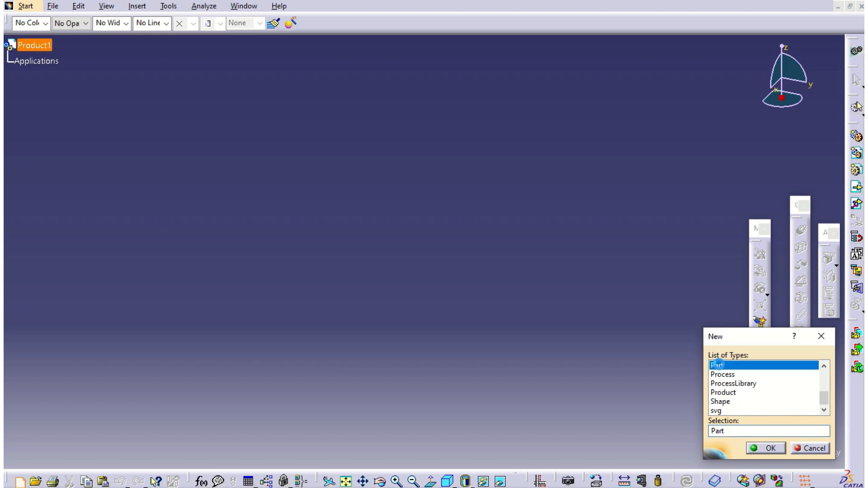
# Step: Create a new Part document and hide its Absolute Axis System
pyautogui.click(764, 447)
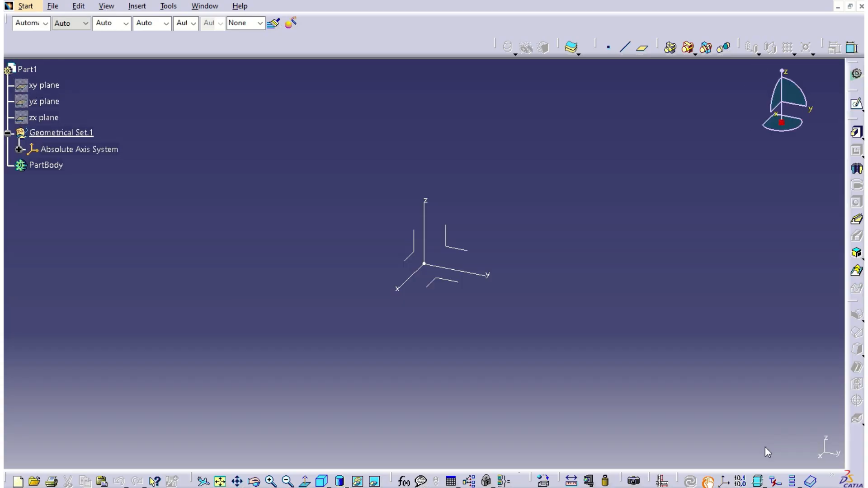
pyautogui.click(82, 152)
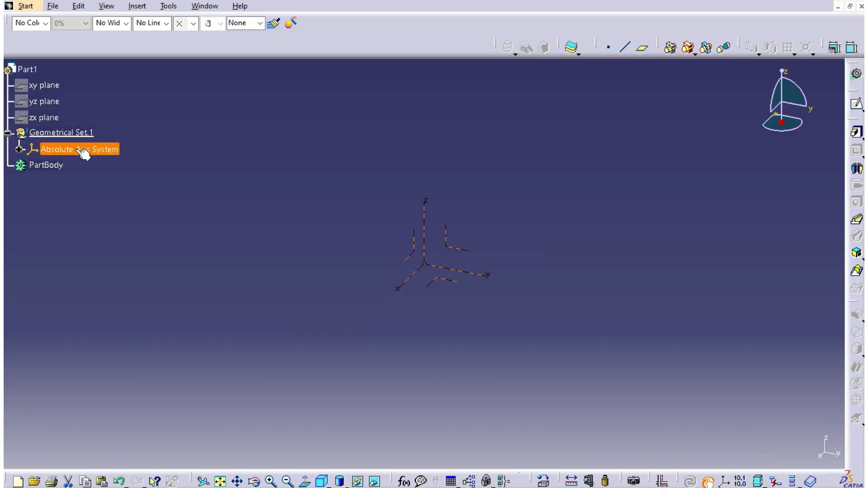
pyautogui.press('space')
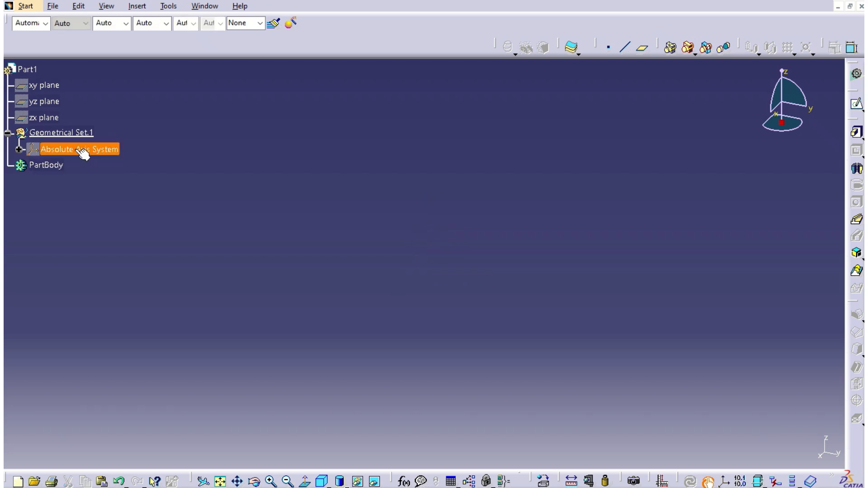
# Step: Create a point at coordinates 0, 0, 0 mm and add a standard axis system with that point as its origin
pyautogui.click(610, 48)
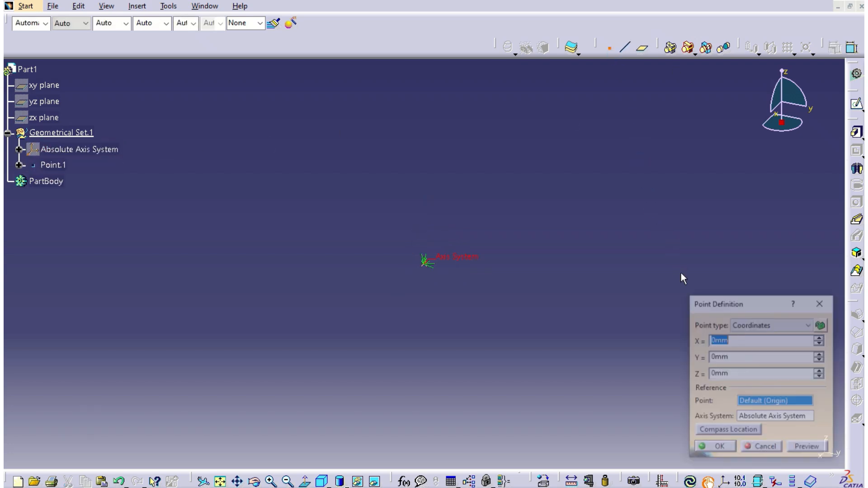
pyautogui.click(720, 449)
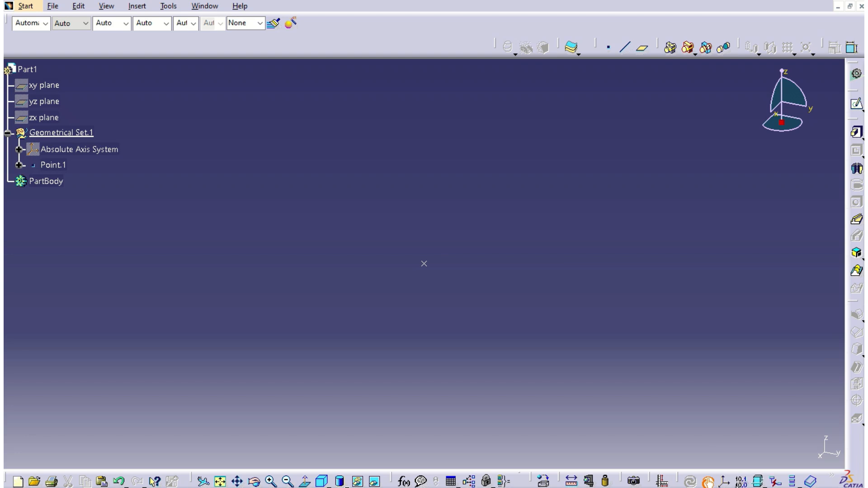
pyautogui.click(726, 482)
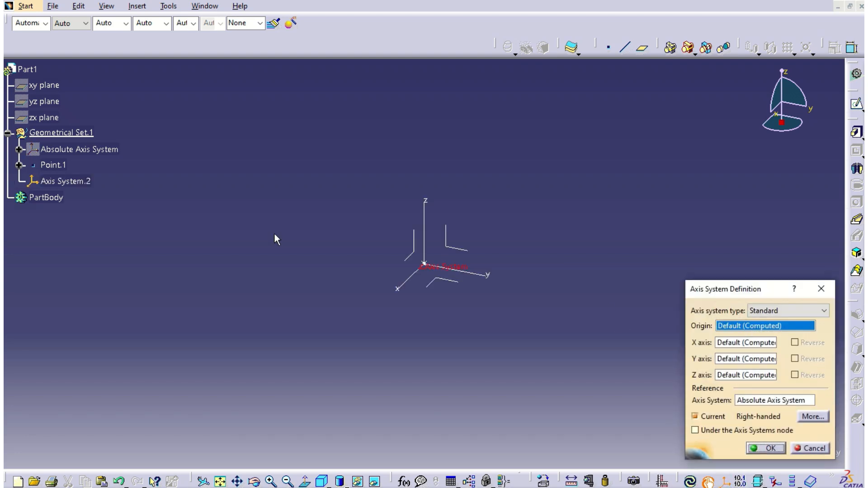
pyautogui.click(53, 165)
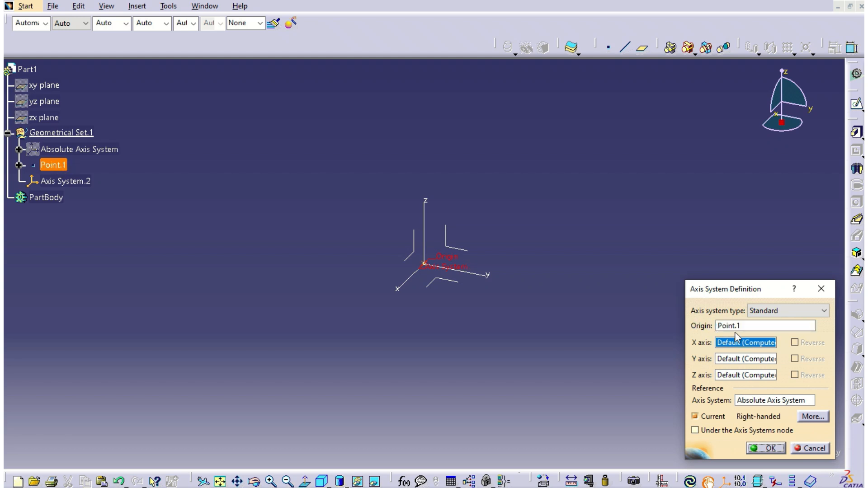
pyautogui.click(771, 448)
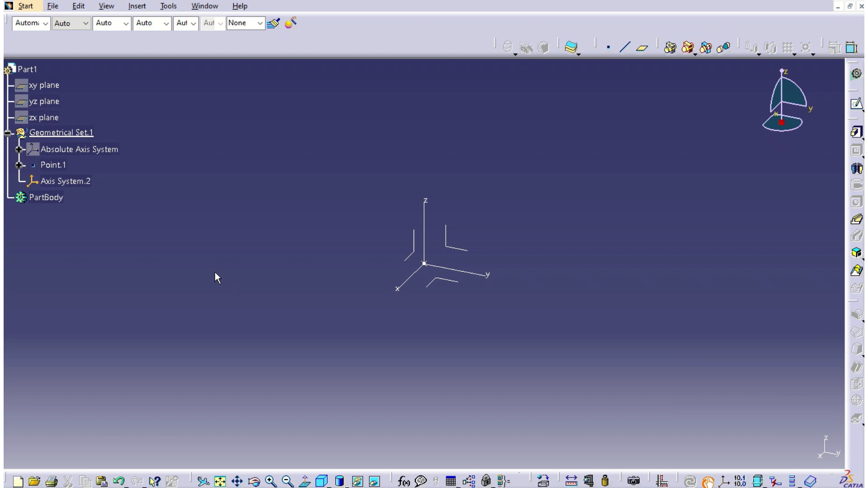
# Step: Insert a new body and start a sketch on the zx plane of the new axis system
pyautogui.click(137, 6)
pyautogui.click(148, 33)
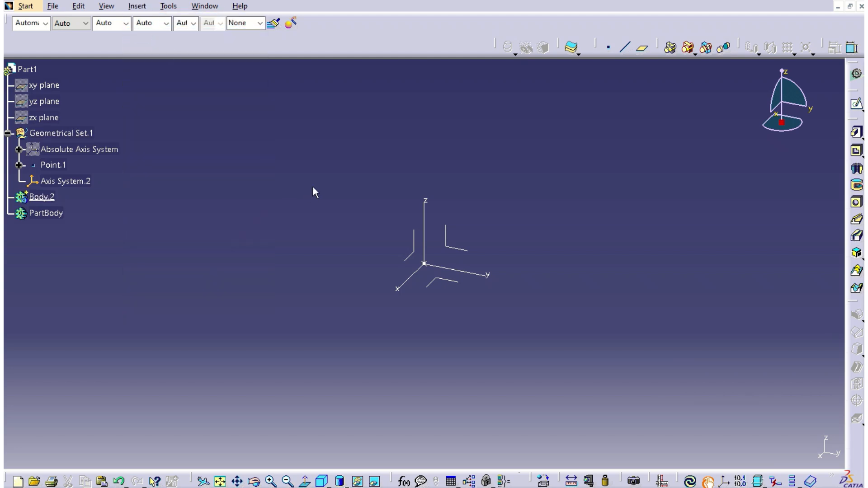
pyautogui.click(857, 108)
pyautogui.click(418, 249)
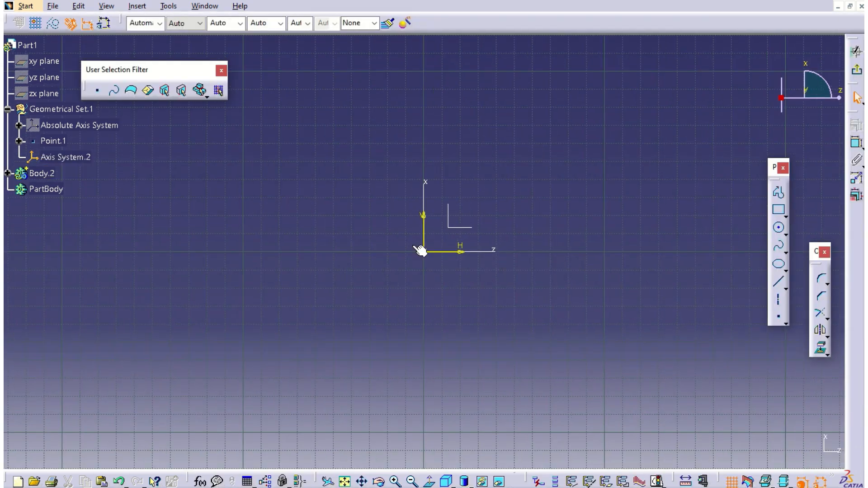
# Step: Hide the sketch's own absolute axis elements: Origin, HDirection and VDirection
pyautogui.click(7, 174)
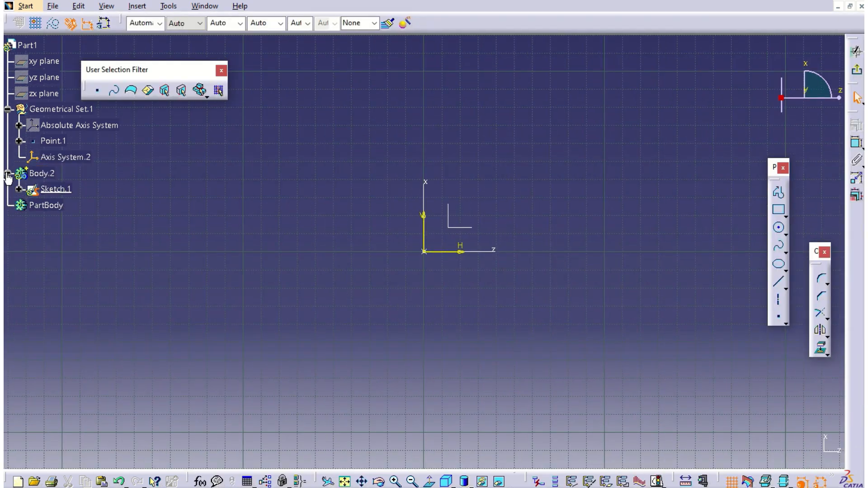
pyautogui.click(18, 189)
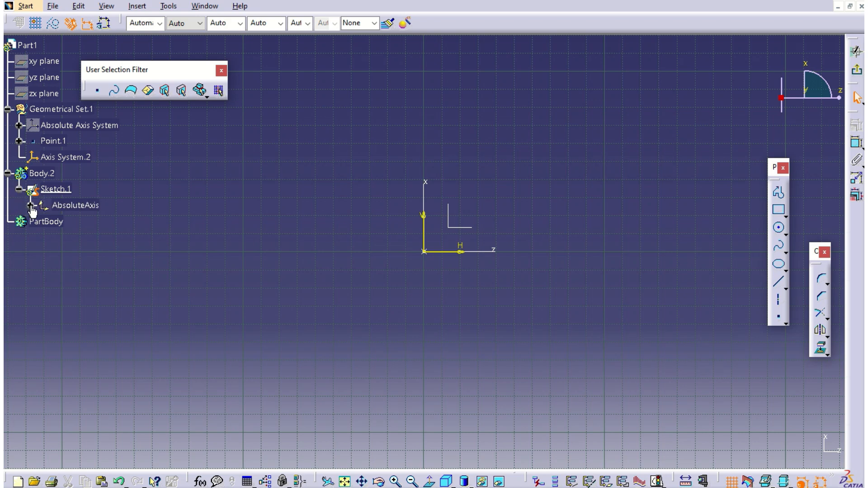
pyautogui.click(30, 205)
pyautogui.click(77, 222)
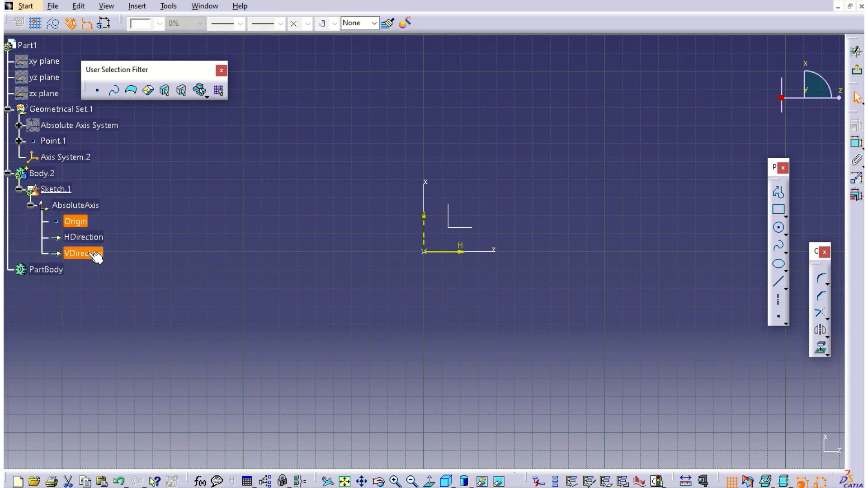
pyautogui.keyDown('shift'); pyautogui.click(94, 253); pyautogui.keyUp('shift')
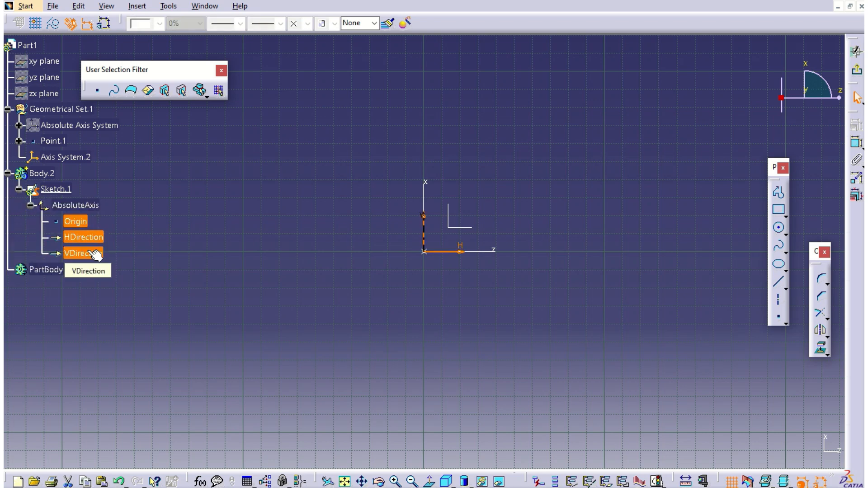
pyautogui.press('space')
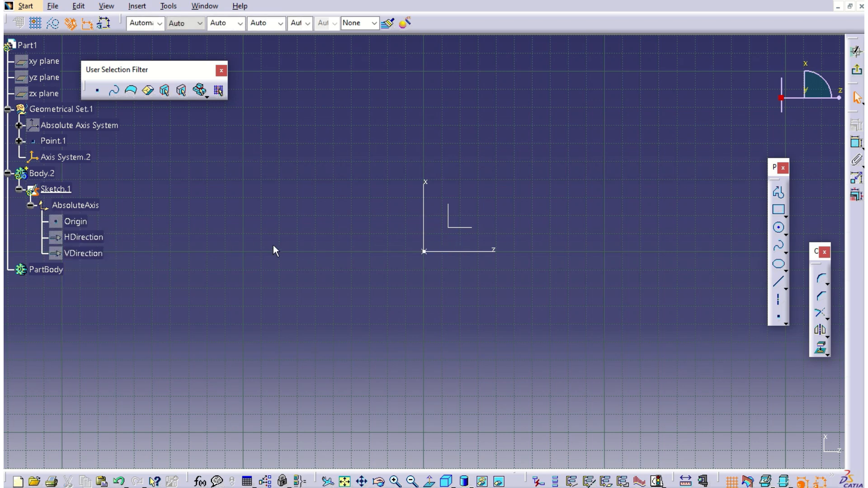
# Step: Sketch a circle away from the origin and set its diameter to 50 mm
pyautogui.click(778, 227)
pyautogui.click(653, 148)
pyautogui.click(698, 177)
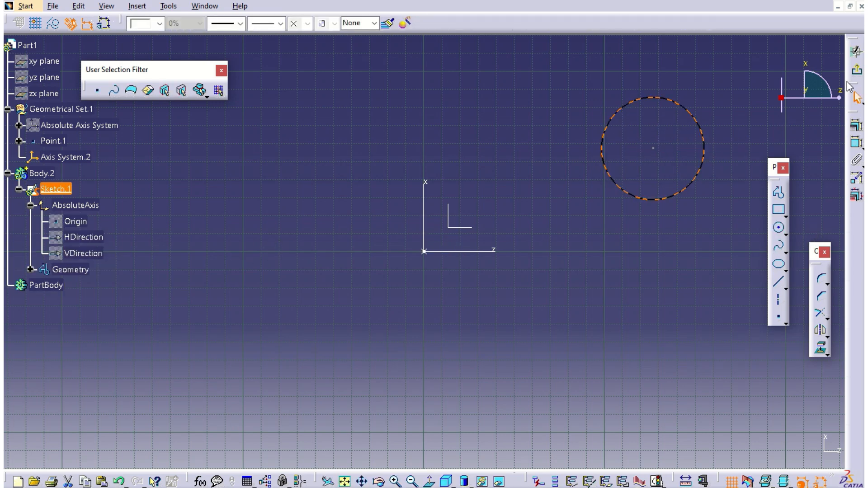
pyautogui.click(856, 143)
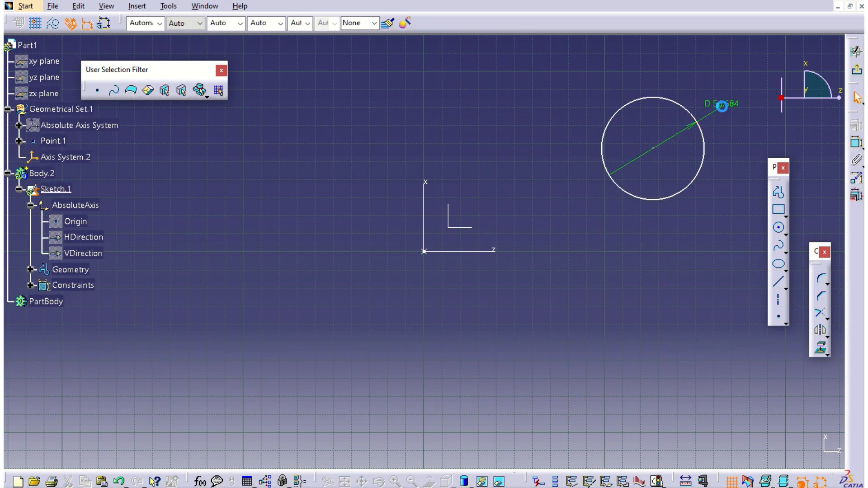
pyautogui.doubleClick(725, 104)
pyautogui.write('5')
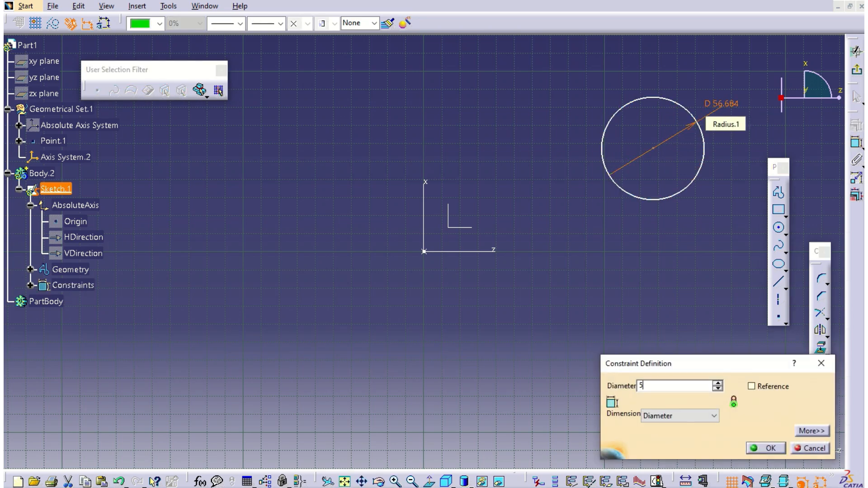
pyautogui.write('0')
pyautogui.press('Return')
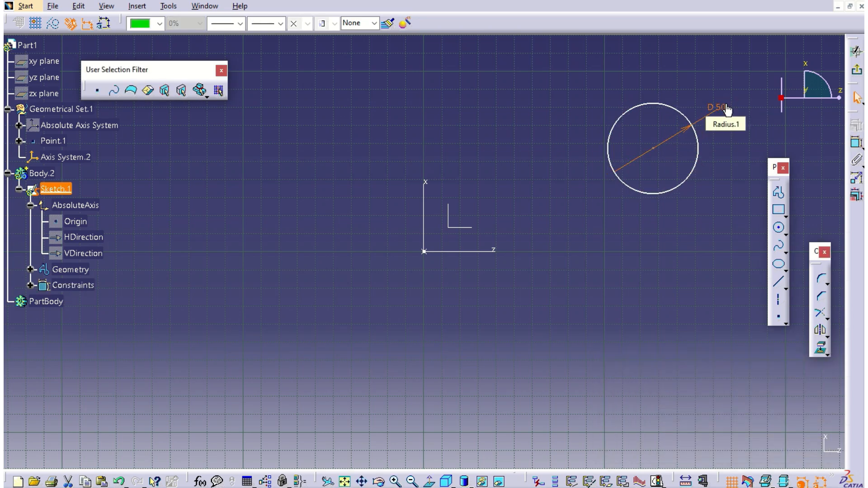
# Step: Constrain the 50 mm circle's centre coincident with the Z axis and the X axis of the axis system
pyautogui.click(855, 143)
pyautogui.click(654, 148)
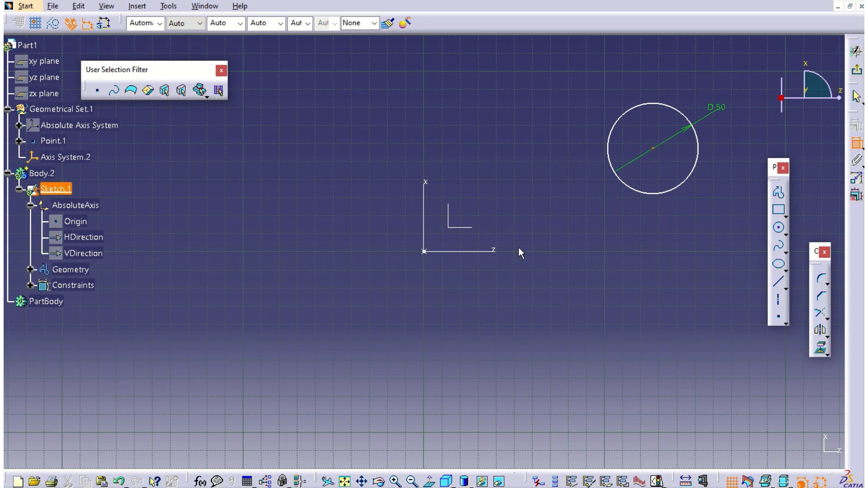
pyautogui.click(500, 252)
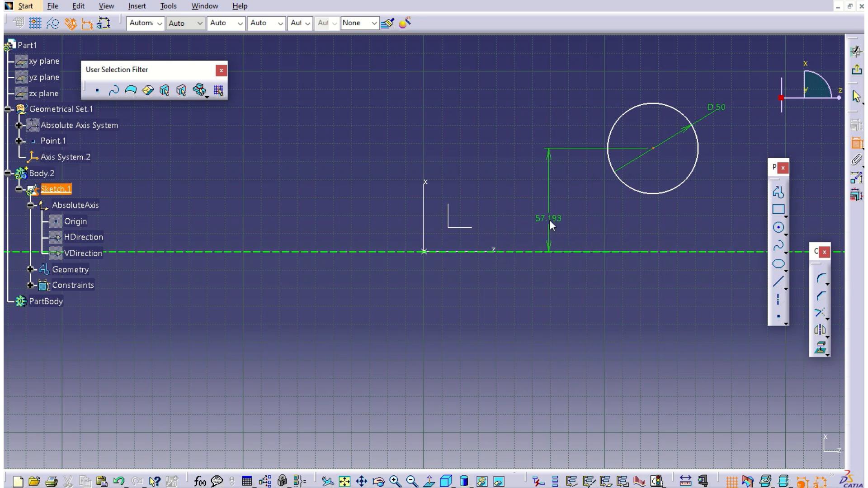
pyautogui.rightClick(550, 224)
pyautogui.click(582, 272)
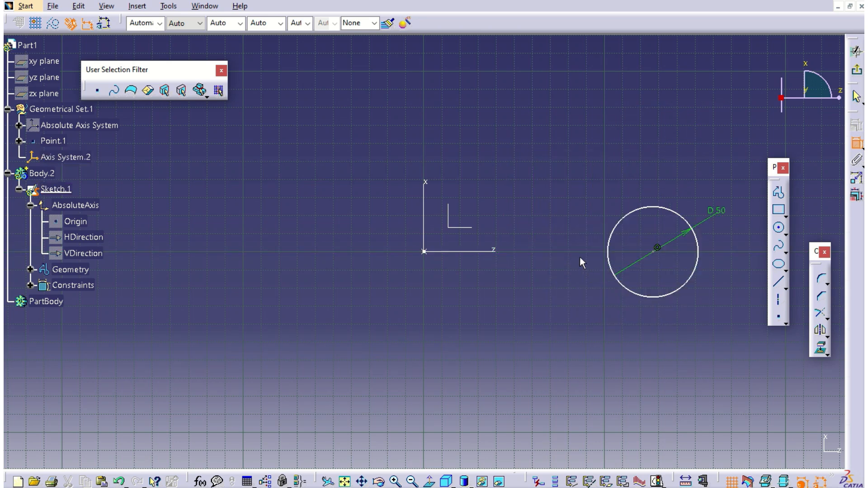
pyautogui.click(656, 249)
pyautogui.click(425, 187)
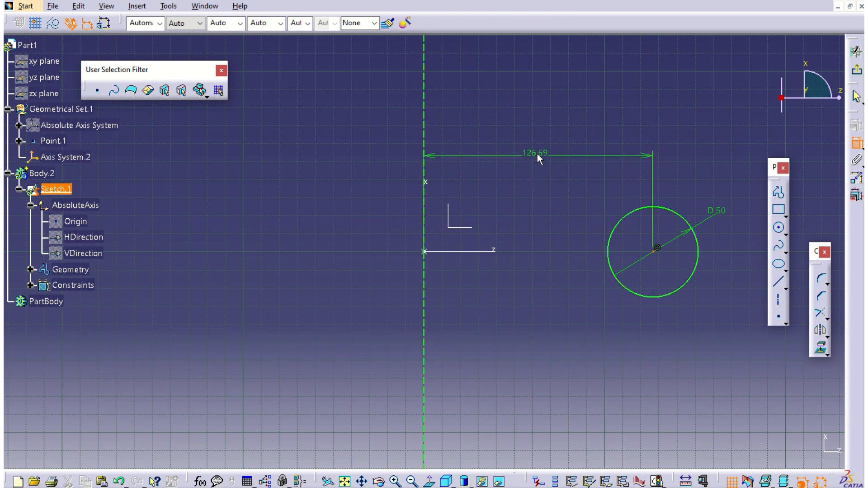
pyautogui.rightClick(538, 158)
pyautogui.click(567, 205)
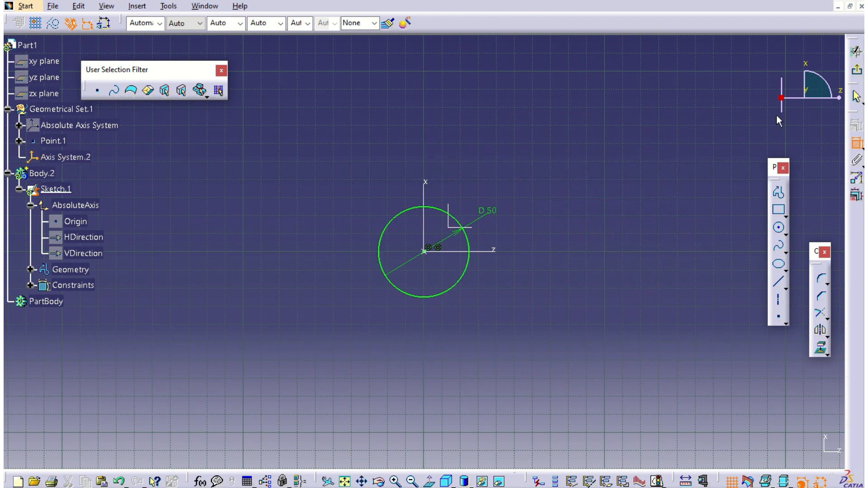
# Step: Sketch a second, smaller circle outside the first one and set its diameter to 25 mm
pyautogui.click(779, 228)
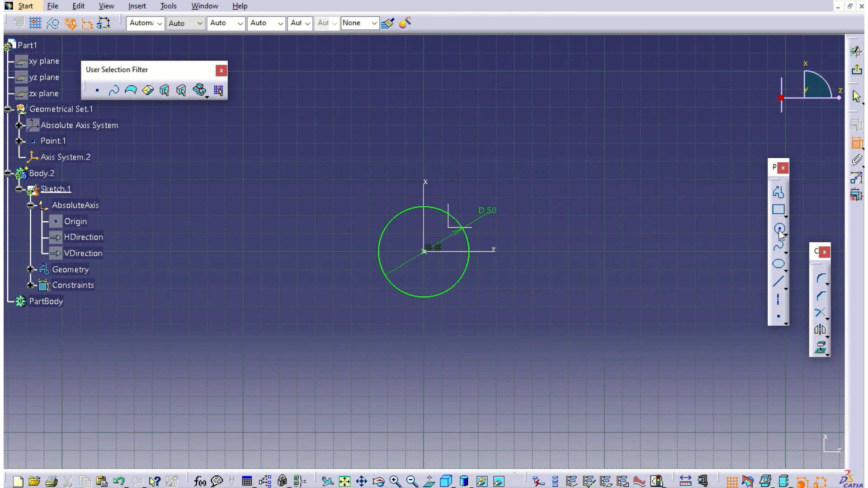
pyautogui.click(575, 116)
pyautogui.click(607, 126)
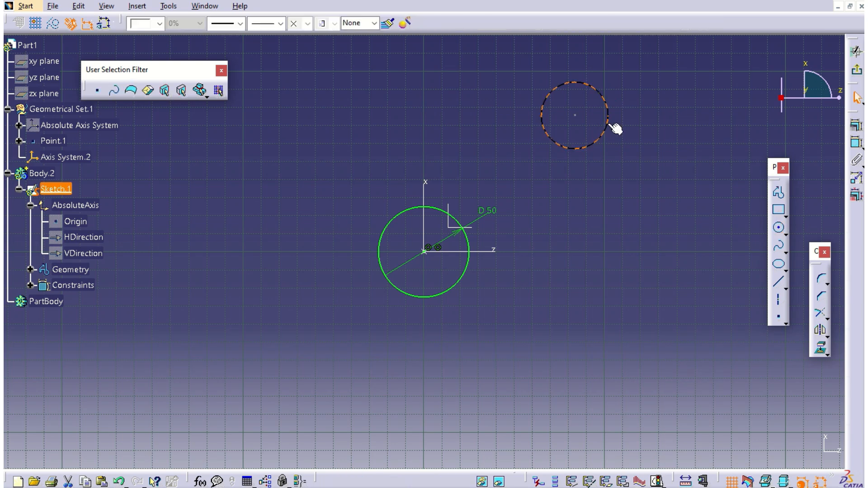
pyautogui.click(856, 144)
pyautogui.click(668, 127)
pyautogui.doubleClick(671, 129)
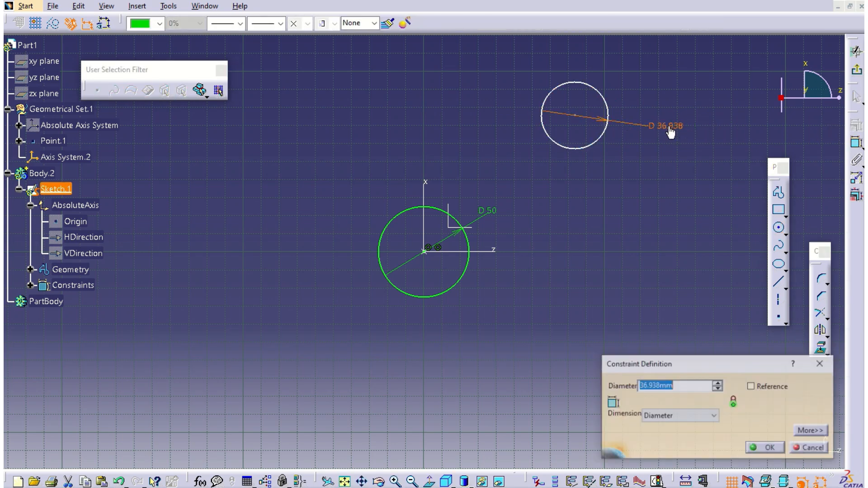
pyautogui.write('25')
pyautogui.press('Return')
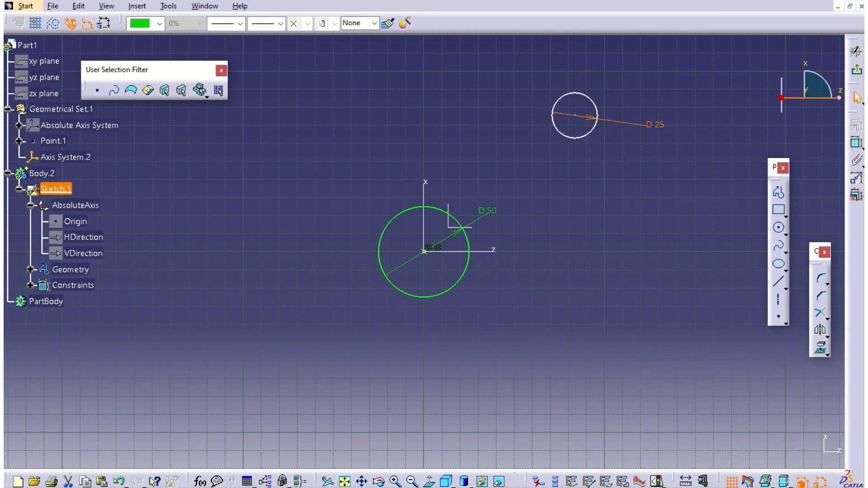
# Step: Make the 25 mm circle's centre coincident with the Z and X axes, and exit the sketch
pyautogui.click(856, 143)
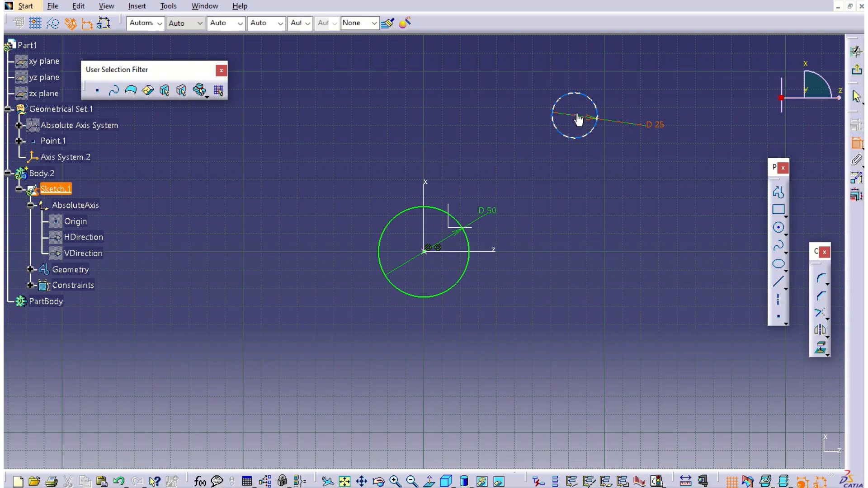
pyautogui.click(491, 251)
pyautogui.rightClick(608, 196)
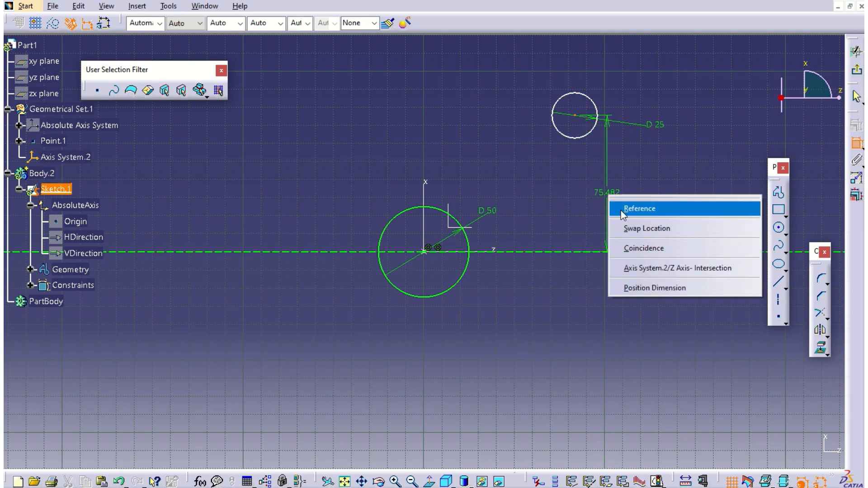
pyautogui.click(646, 249)
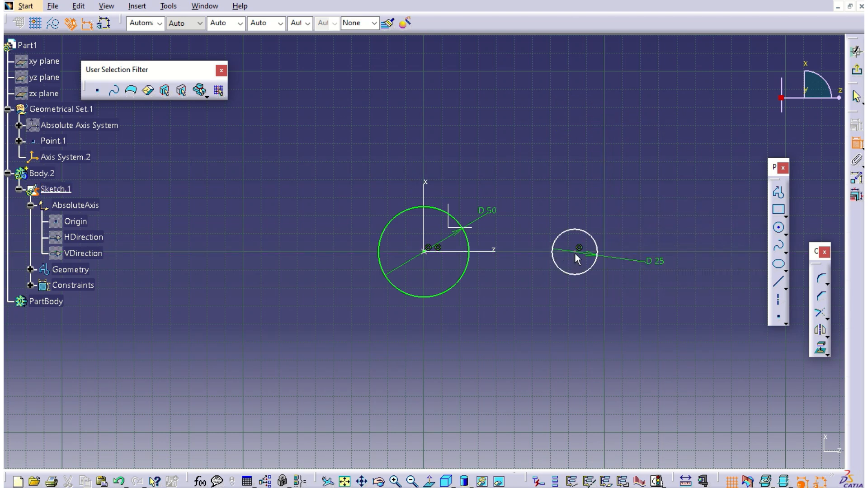
pyautogui.click(425, 188)
pyautogui.rightClick(539, 164)
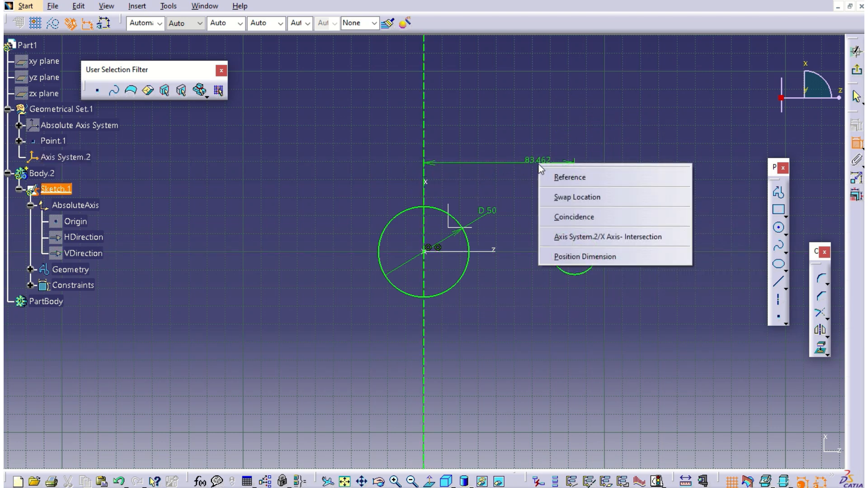
pyautogui.click(574, 217)
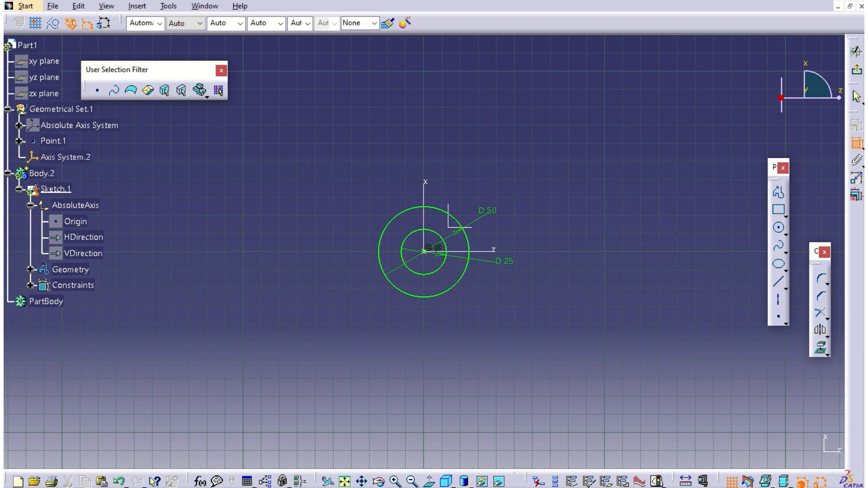
pyautogui.click(858, 72)
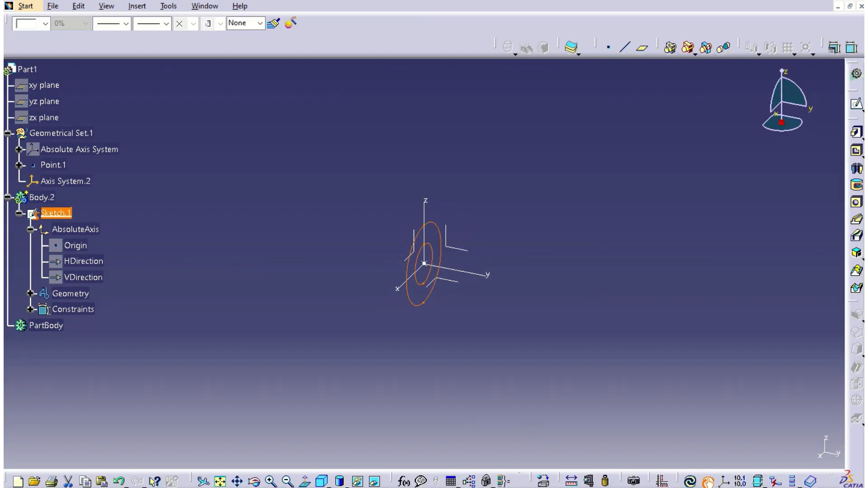
# Step: Switch to the PDF reference drawing to examine the dimensions of the eye part
pyautogui.hotkey('alt', 'Tab')
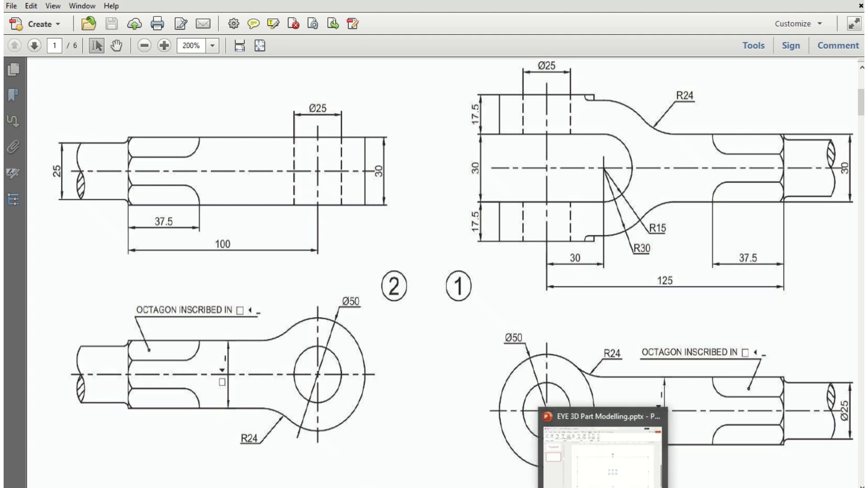
# Step: Return to CATIA and pad the two-circle sketch 15 mm in the first direction and 15 mm in the second
pyautogui.click(573, 487)
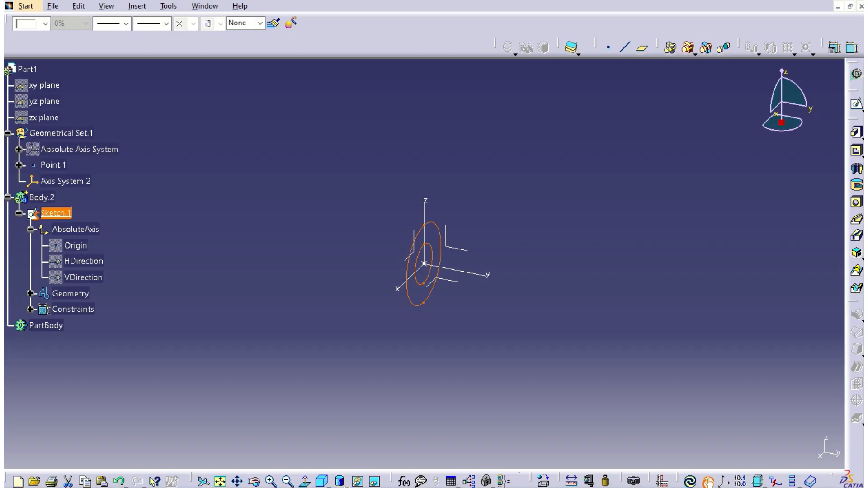
pyautogui.click(856, 132)
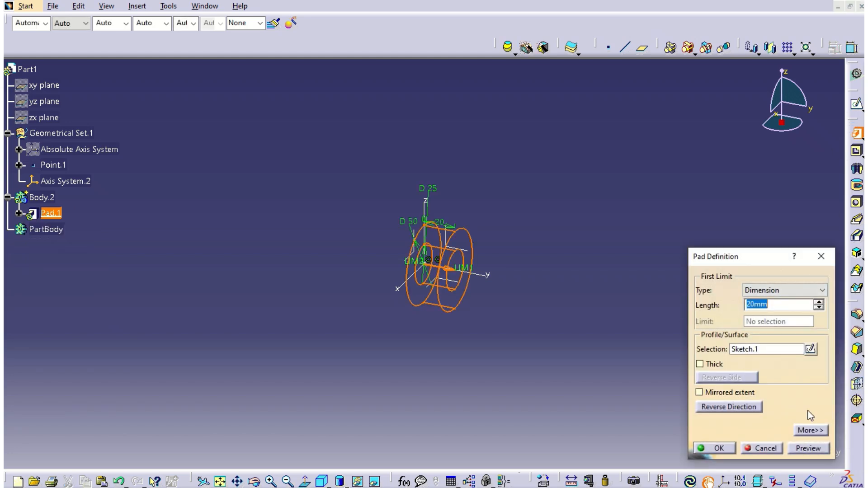
pyautogui.click(811, 429)
pyautogui.moveTo(647, 304); pyautogui.dragTo(560, 293)
pyautogui.write('15')
pyautogui.press('Tab')
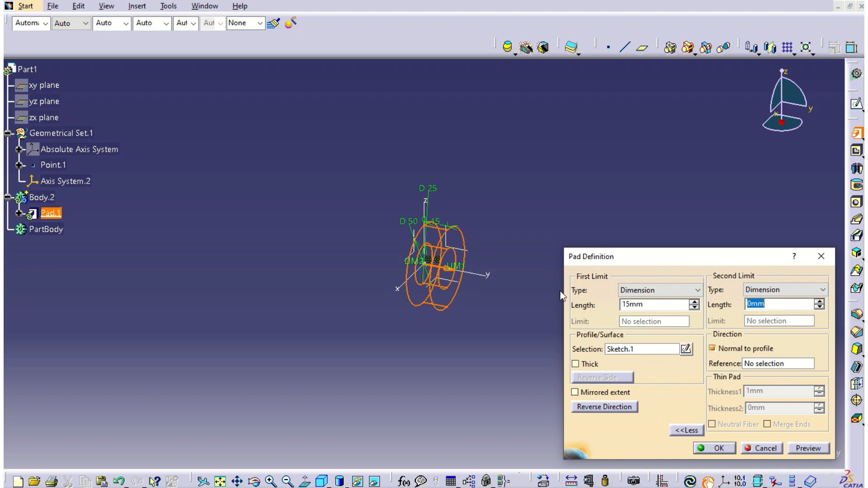
pyautogui.write('15')
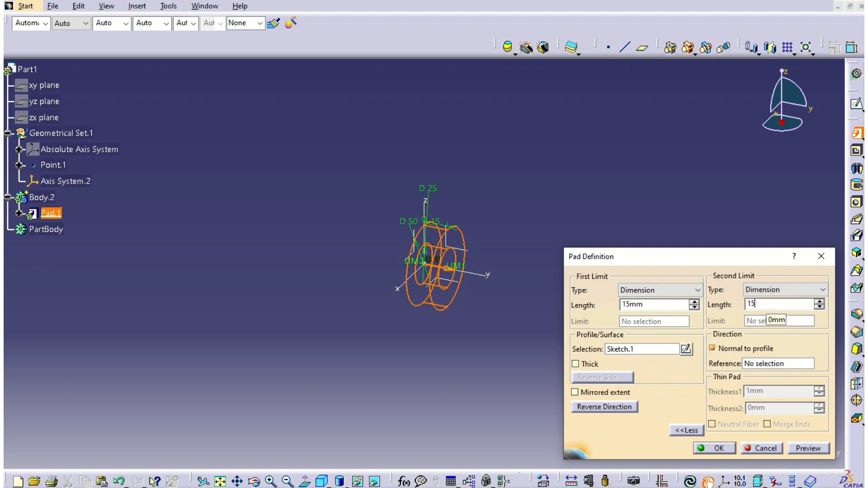
pyautogui.press('Tab')
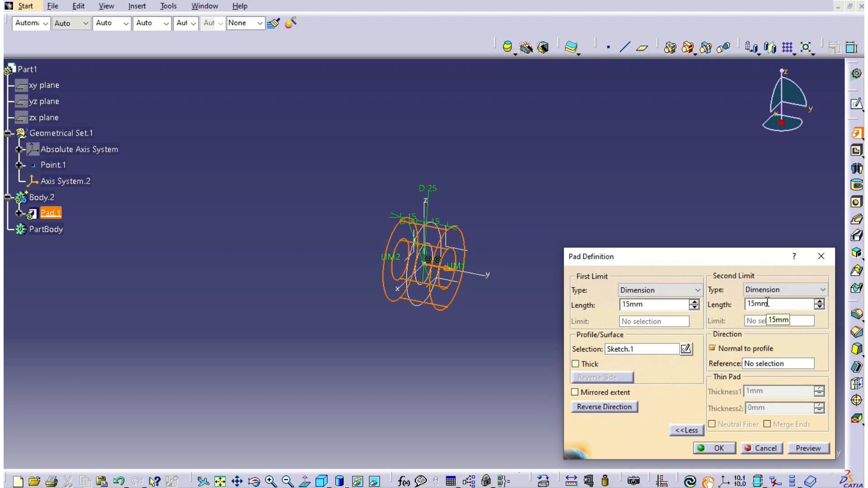
pyautogui.click(718, 449)
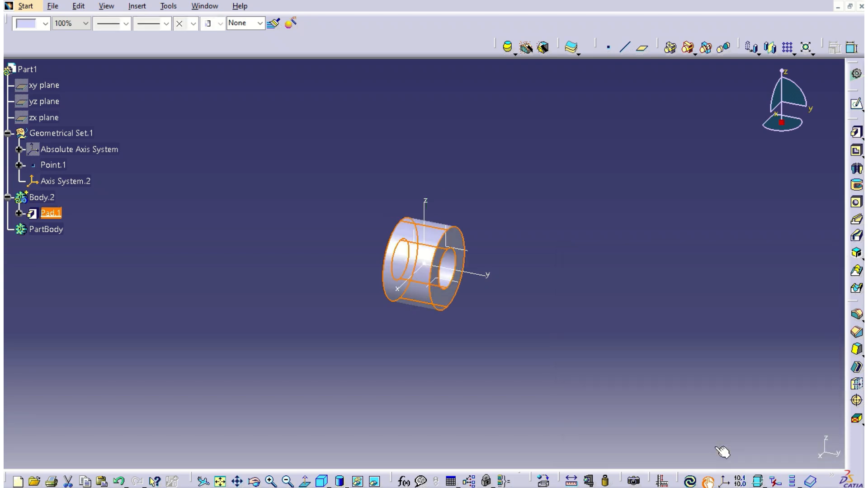
pyautogui.click(666, 322)
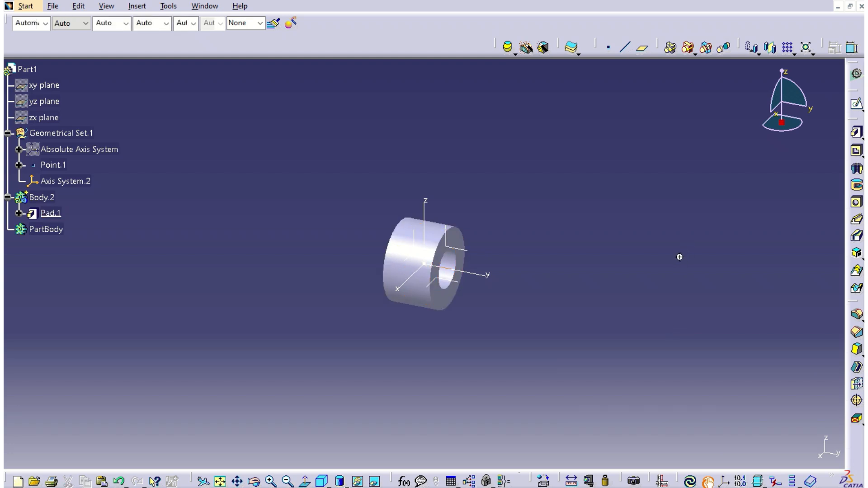
# Step: Insert a new body and start a sketch in it on the XY plane of the axis system
pyautogui.moveTo(680, 257); pyautogui.dragTo(601, 315, button='middle')
pyautogui.click(441, 296)
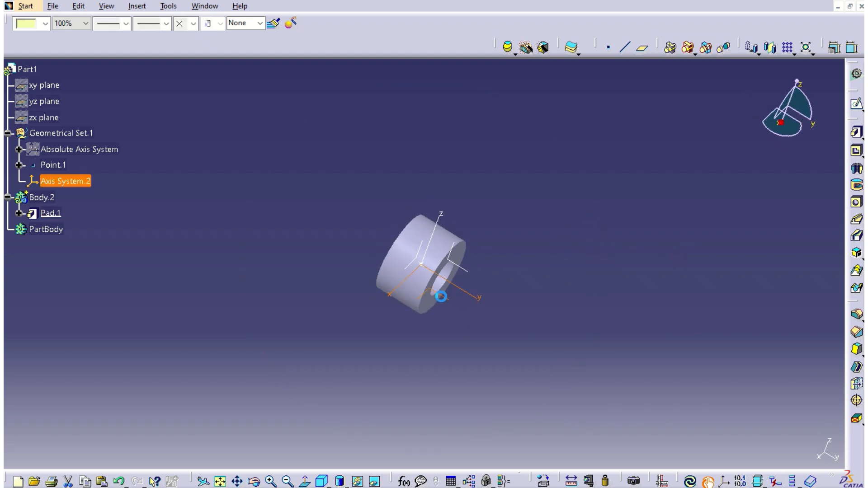
pyautogui.click(137, 6)
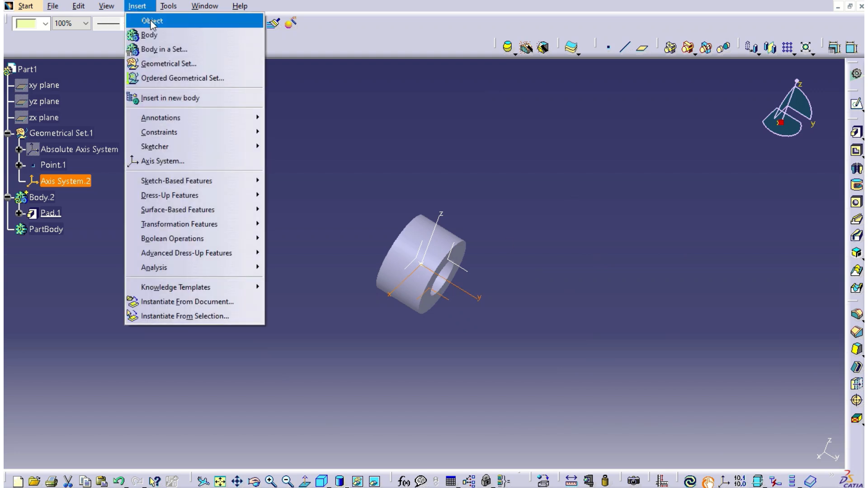
pyautogui.click(145, 33)
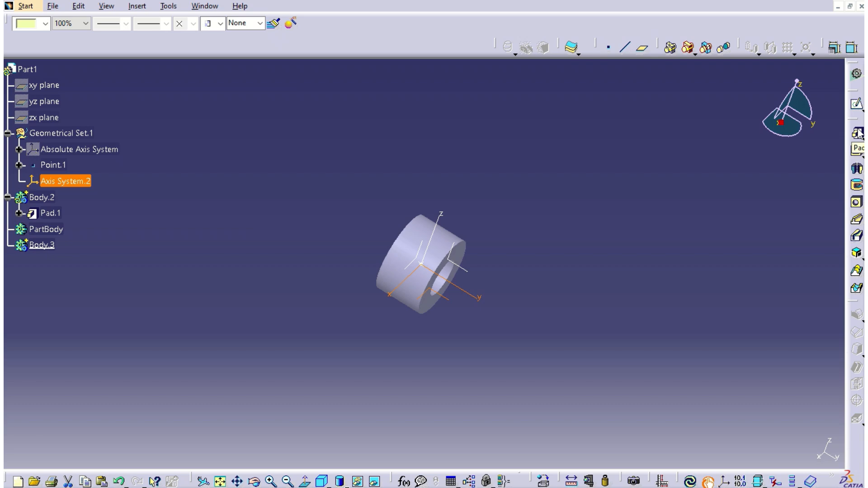
pyautogui.click(856, 104)
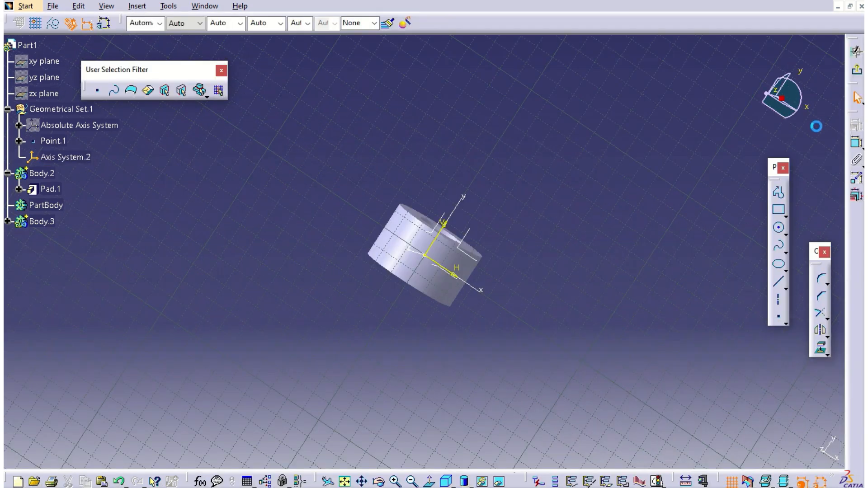
# Step: Hide the origin, horizontal direction and vertical direction of the new sketch's absolute axis
pyautogui.click(8, 221)
pyautogui.click(18, 236)
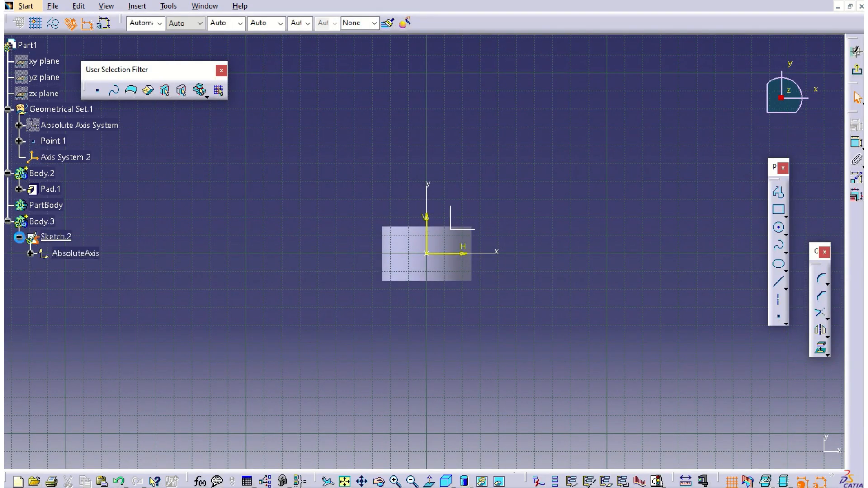
pyautogui.click(28, 254)
pyautogui.click(74, 270)
pyautogui.keyDown('ctrl'); pyautogui.click(96, 302); pyautogui.keyUp('ctrl')
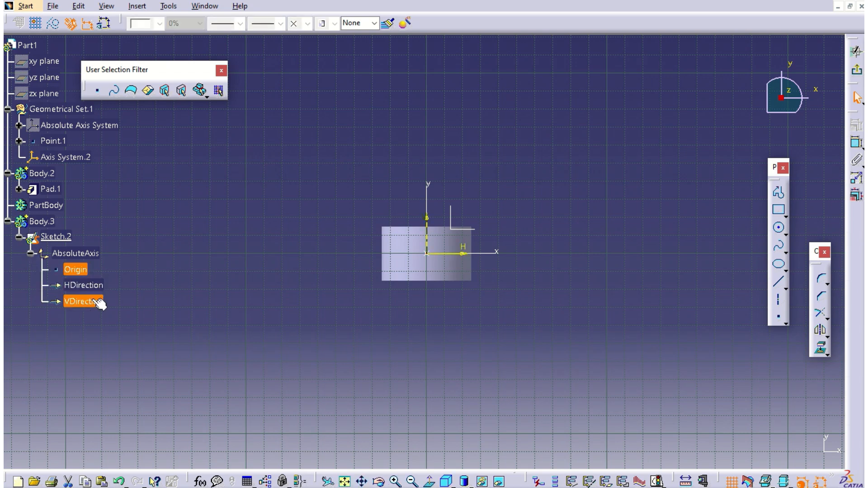
pyautogui.keyDown('shift'); pyautogui.click(93, 302); pyautogui.keyUp('shift')
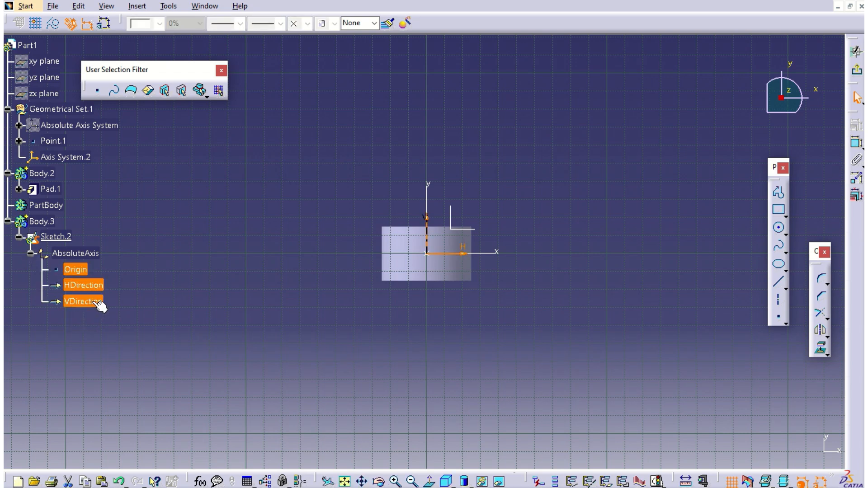
pyautogui.press('space')
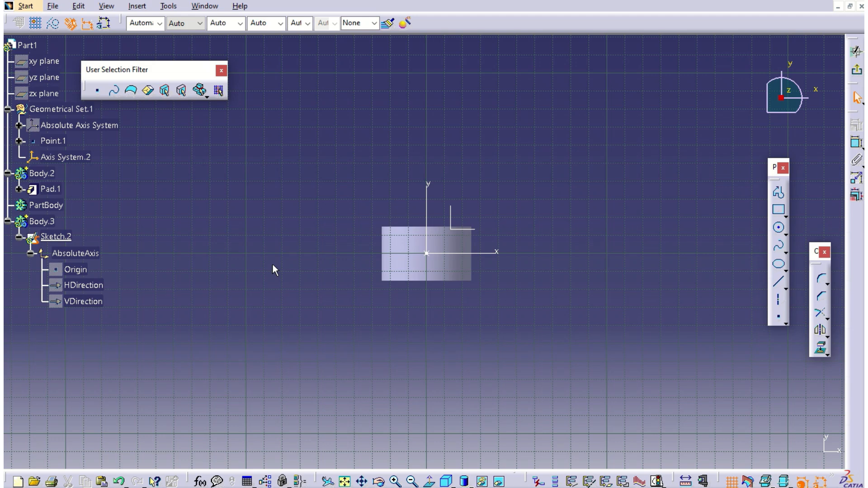
# Step: Sketch a horizontal rectangle about 107 mm long and 10 mm high, below the X axis and clear of the ring on its positive X side
pyautogui.click(780, 211)
pyautogui.click(521, 277)
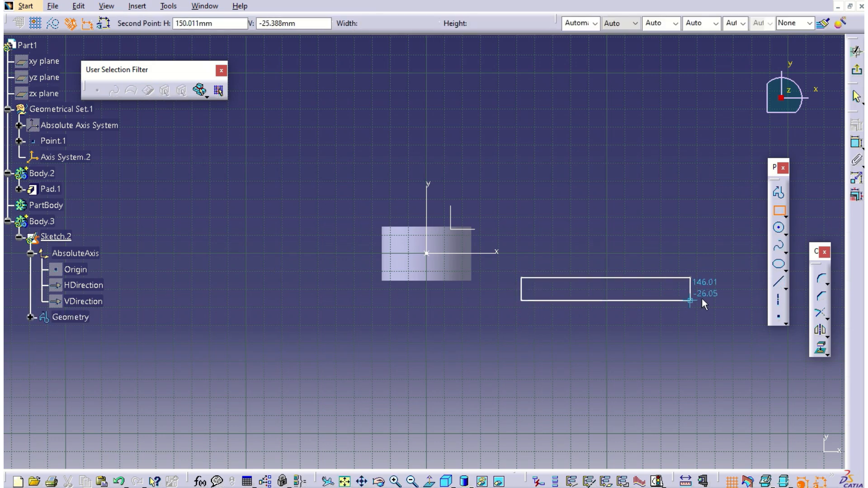
pyautogui.click(714, 295)
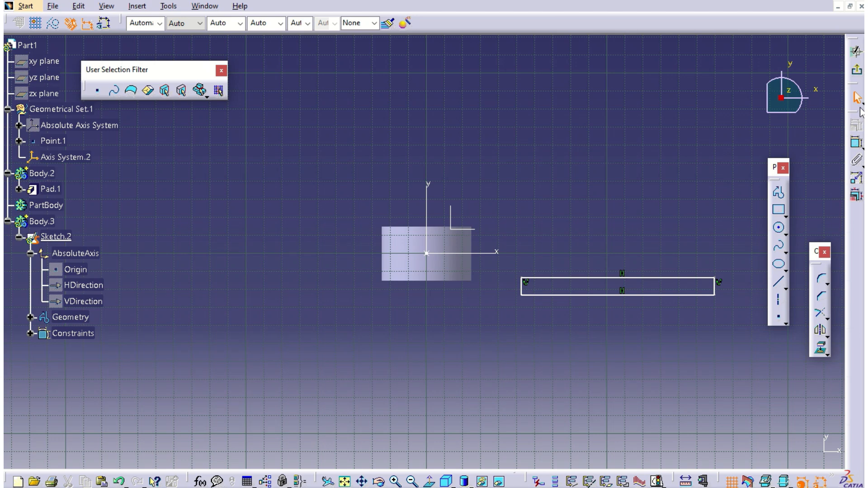
# Step: Dimension the distance between the rectangle's two long edges and set it to 15 mm
pyautogui.click(857, 144)
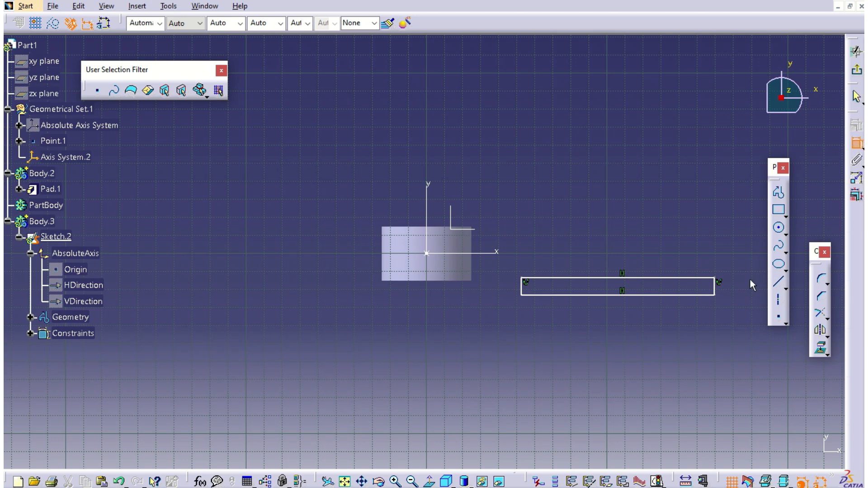
pyautogui.click(698, 278)
pyautogui.click(693, 294)
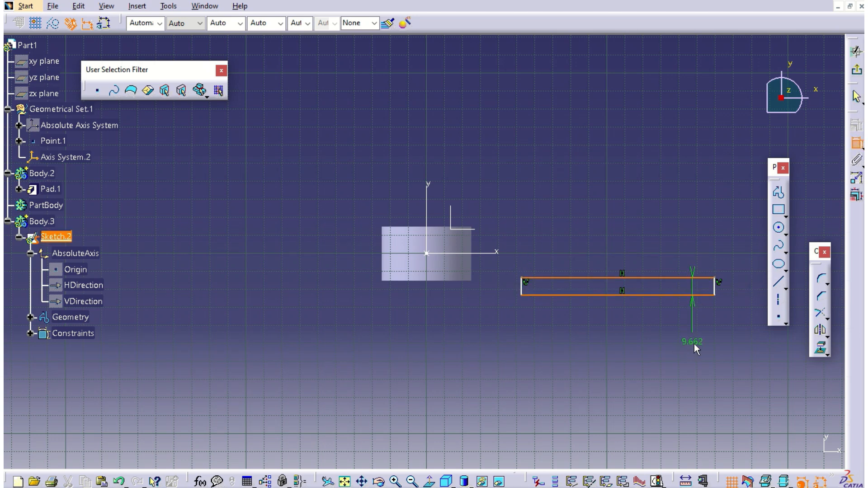
pyautogui.click(693, 343)
pyautogui.doubleClick(697, 348)
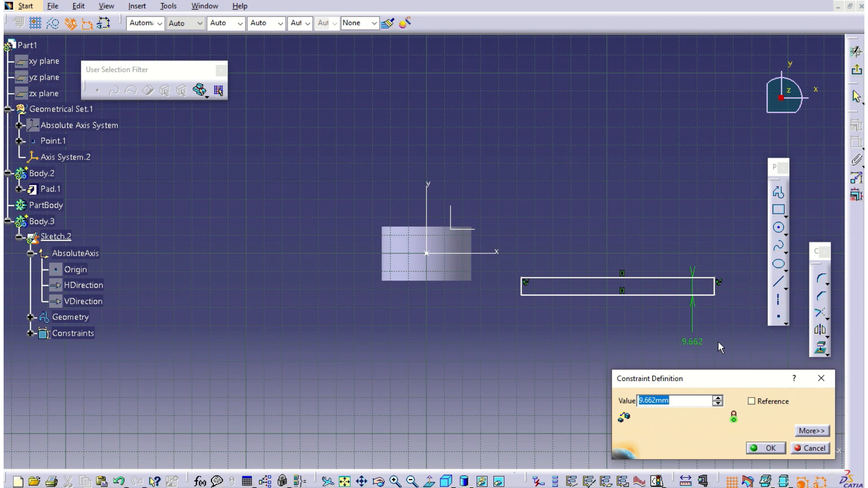
pyautogui.write('15')
pyautogui.press('Return')
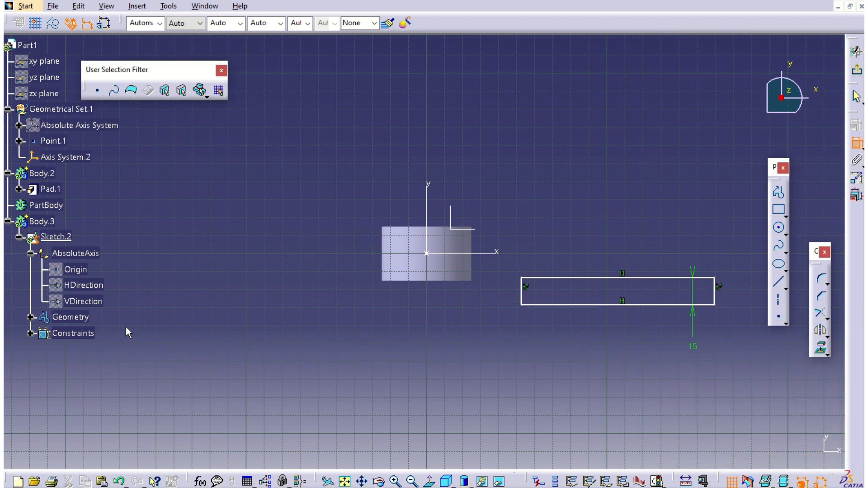
# Step: Hide the rectangle's four parallelism constraints
pyautogui.click(31, 334)
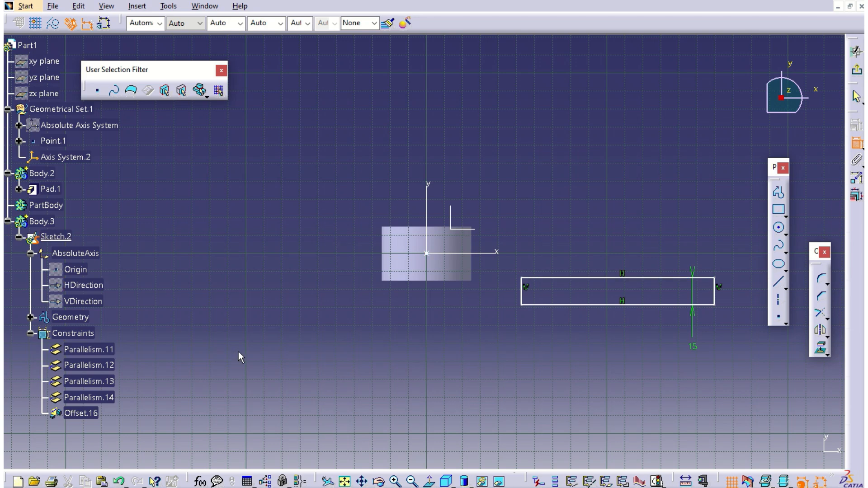
pyautogui.click(100, 349)
pyautogui.keyDown('shift'); pyautogui.click(104, 398); pyautogui.keyUp('shift')
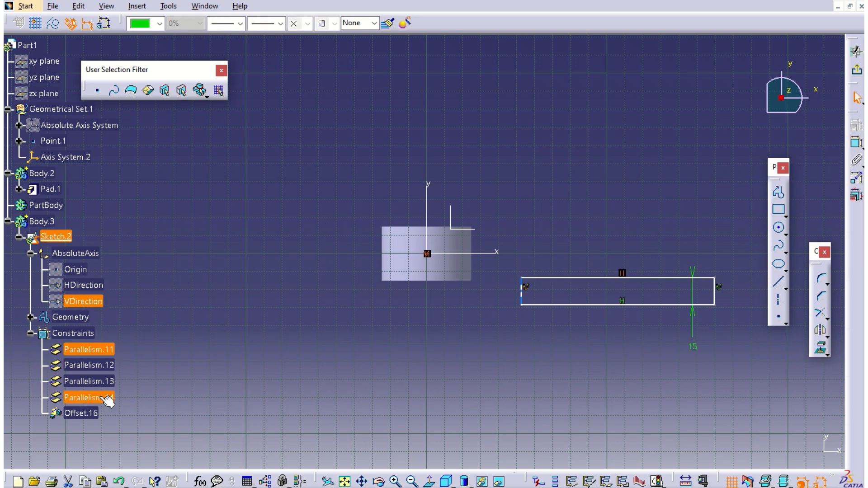
pyautogui.click(333, 422)
pyautogui.click(30, 333)
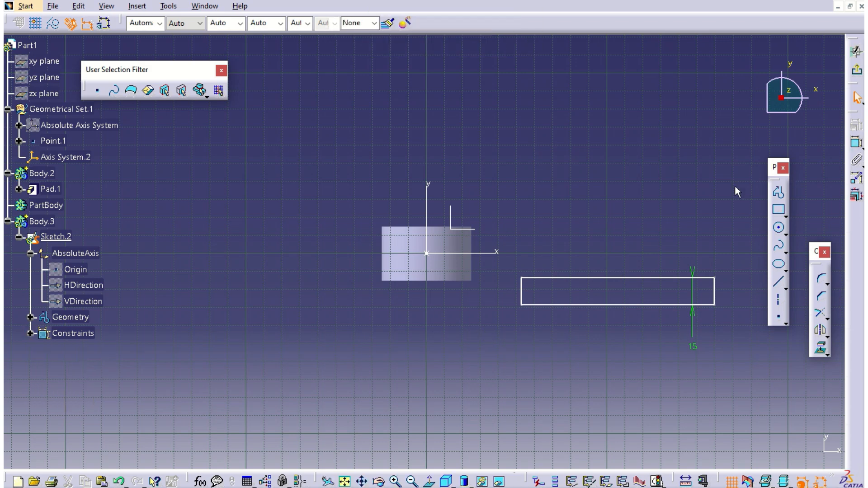
# Step: Dimension the rectangle's far short edge from the Y axis and set the distance to 100 mm
pyautogui.click(856, 145)
pyautogui.click(715, 294)
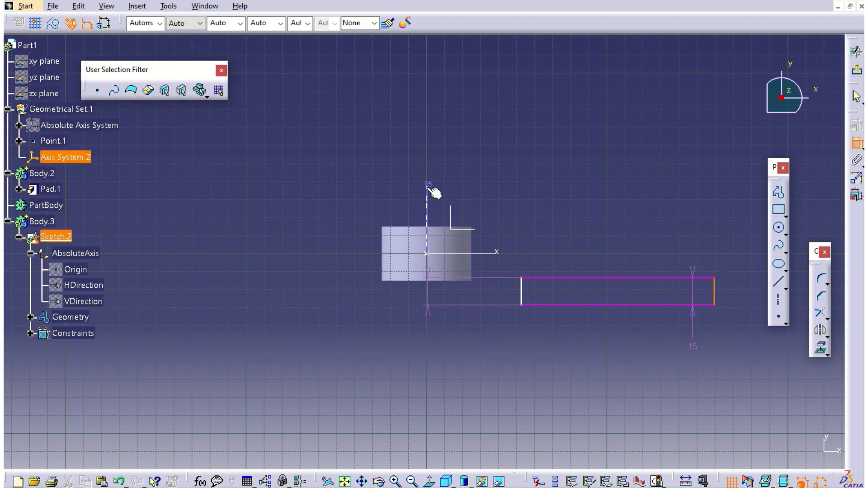
pyautogui.click(429, 189)
pyautogui.click(485, 342)
pyautogui.doubleClick(485, 342)
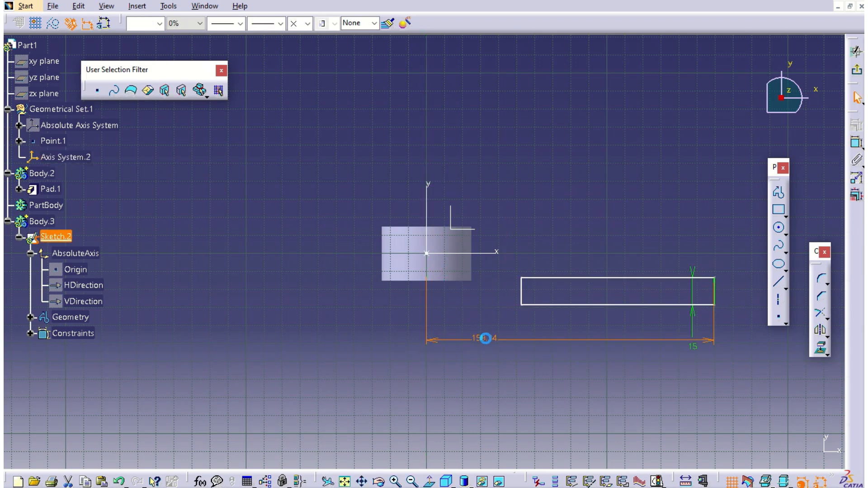
pyautogui.write('100mm')
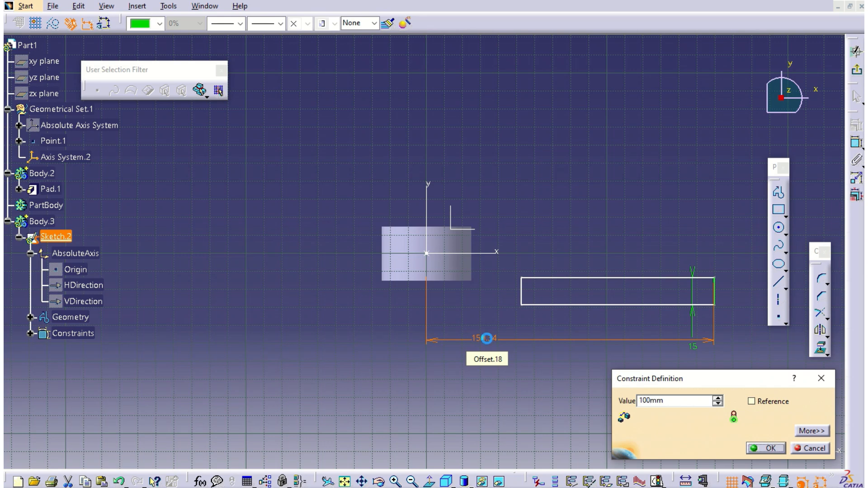
pyautogui.press('Return')
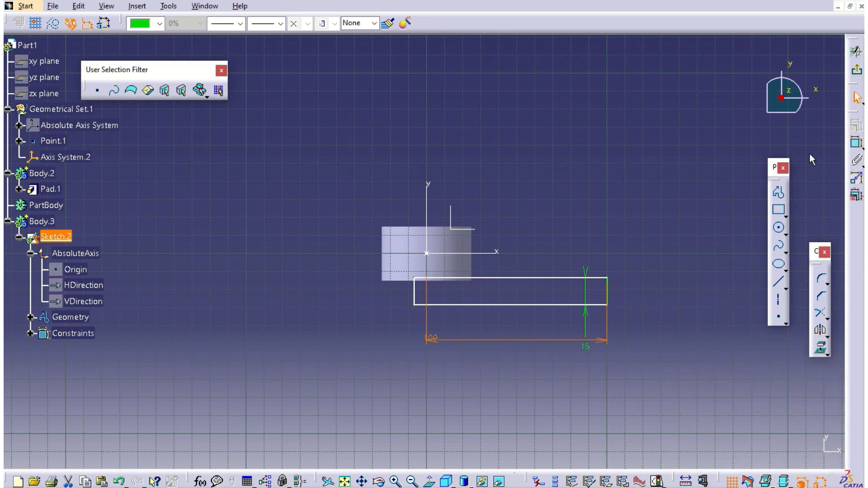
pyautogui.click(856, 143)
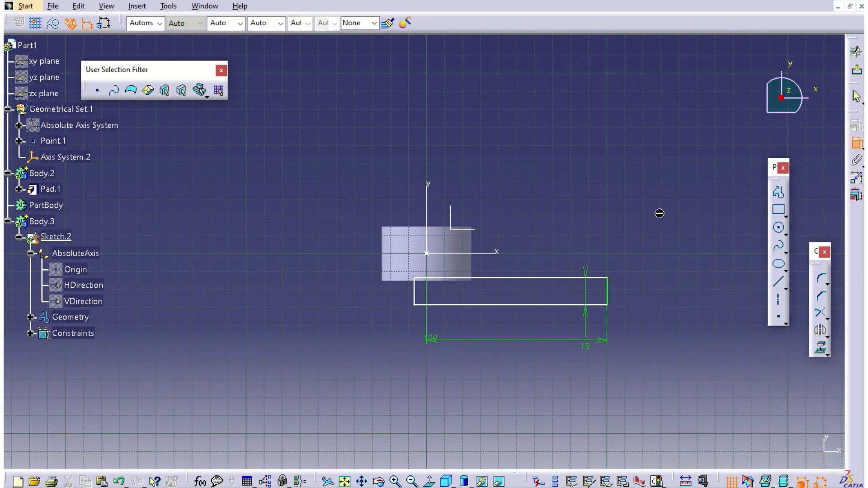
pyautogui.click(415, 293)
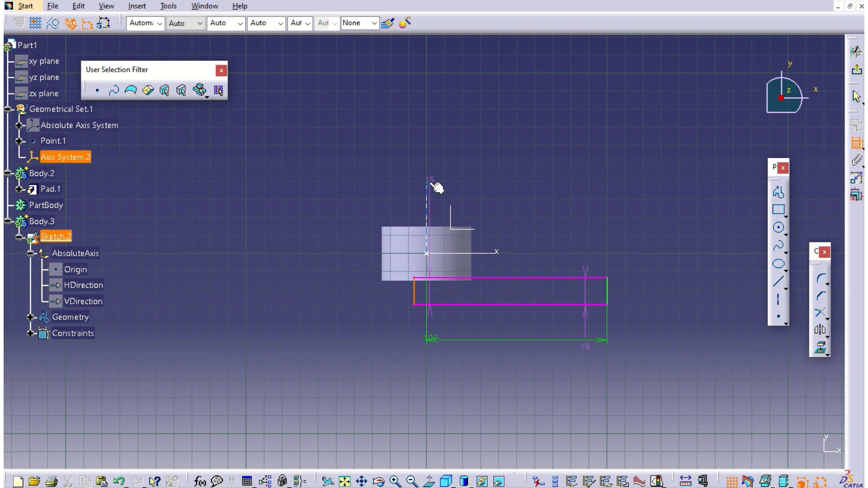
pyautogui.click(428, 183)
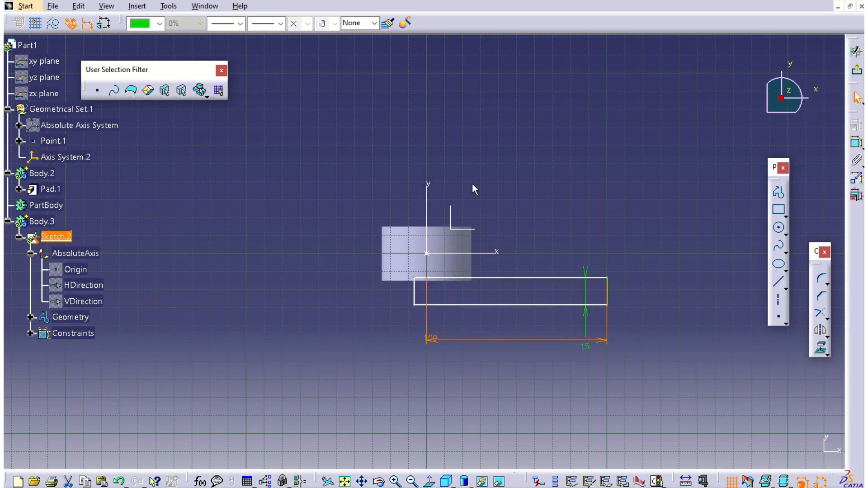
# Step: Dimension the distance between the rectangle's two short edges and set it to 80 mm
pyautogui.click(856, 143)
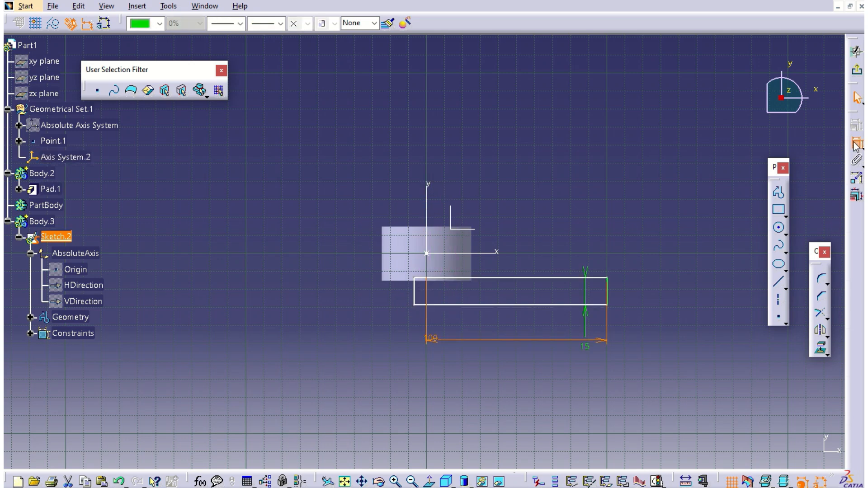
pyautogui.click(415, 292)
pyautogui.click(607, 294)
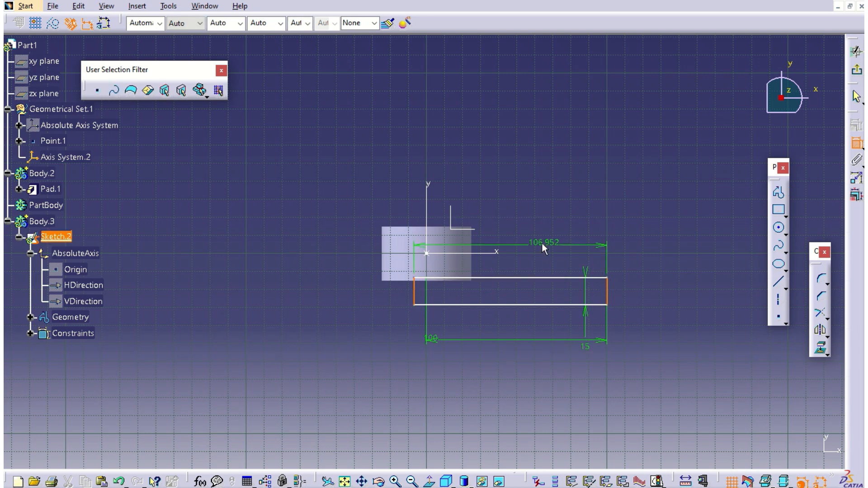
pyautogui.click(541, 242)
pyautogui.doubleClick(542, 239)
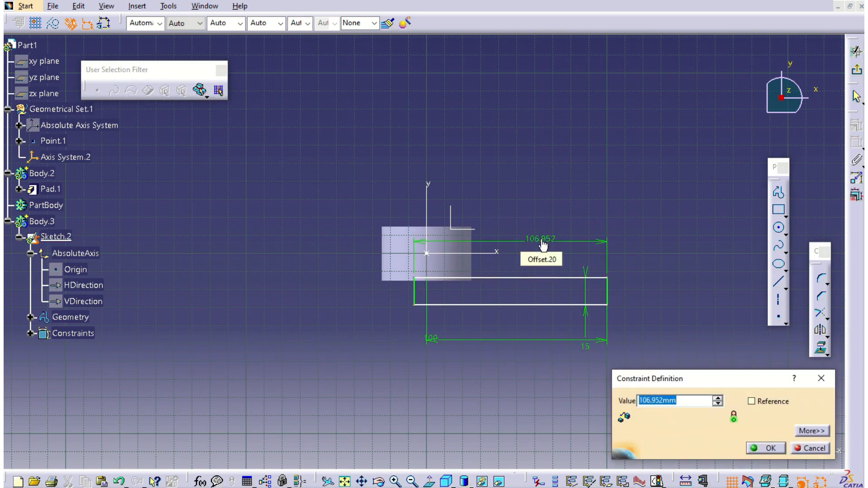
pyautogui.write('80')
pyautogui.press('Return')
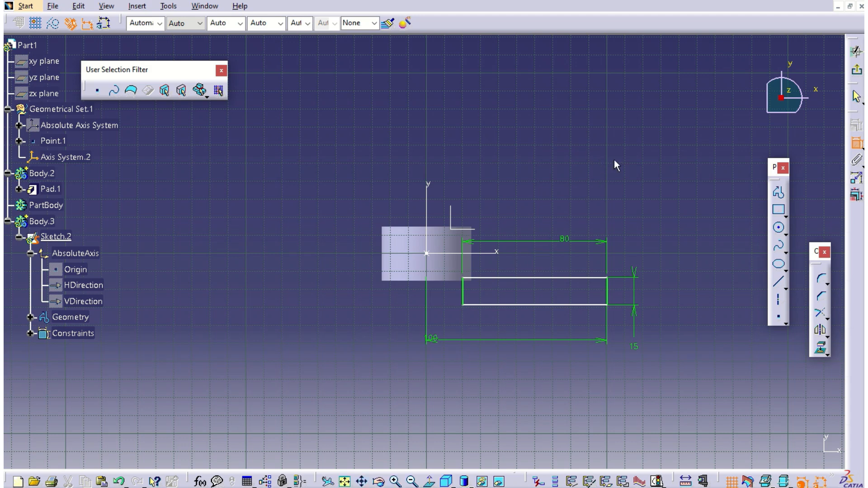
# Step: Constrain the rectangle's upper long edge coincident with the X axis of the axis system
pyautogui.click(575, 277)
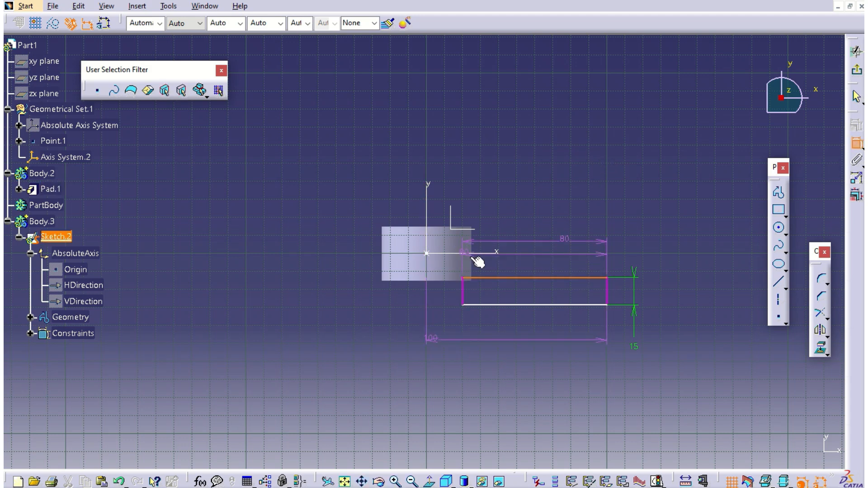
pyautogui.click(495, 254)
pyautogui.rightClick(697, 194)
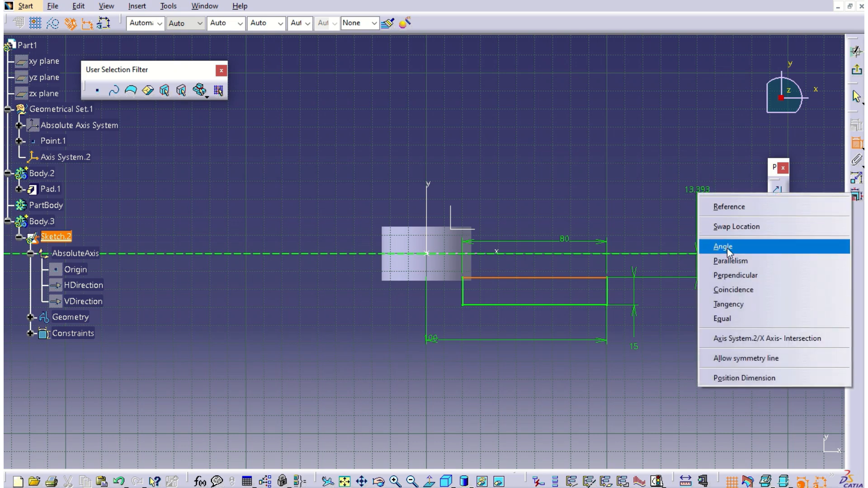
pyautogui.click(735, 290)
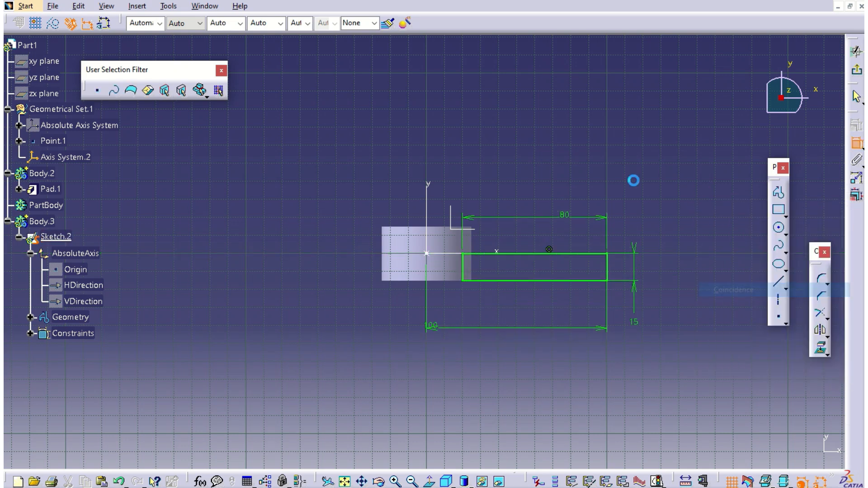
# Step: Draw a horizontal sketch axis along the X axis, extending beyond both the rectangle and the ring
pyautogui.click(776, 301)
pyautogui.click(707, 253)
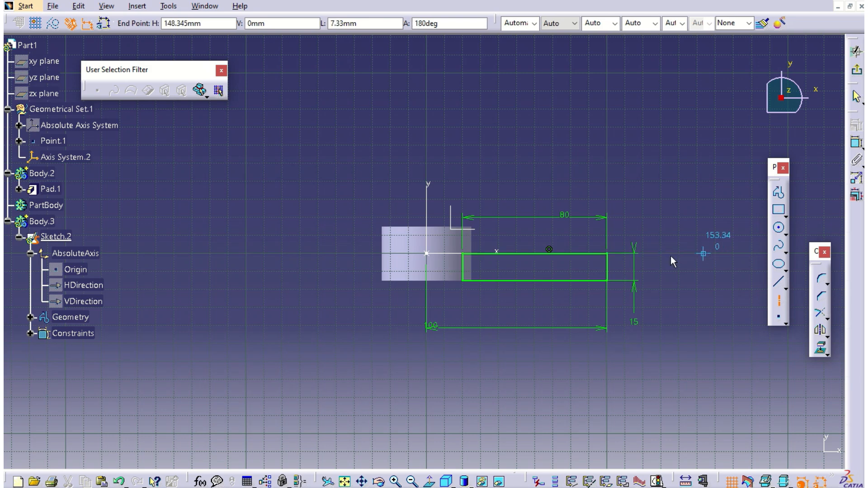
pyautogui.click(322, 255)
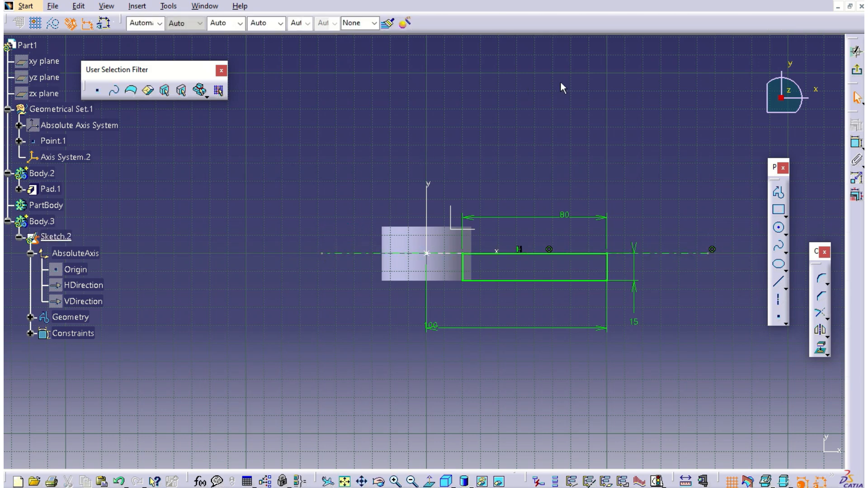
# Step: Leave the sketch and revolve the rectangle with Shaft through 360 degrees about the sketch axis
pyautogui.click(857, 71)
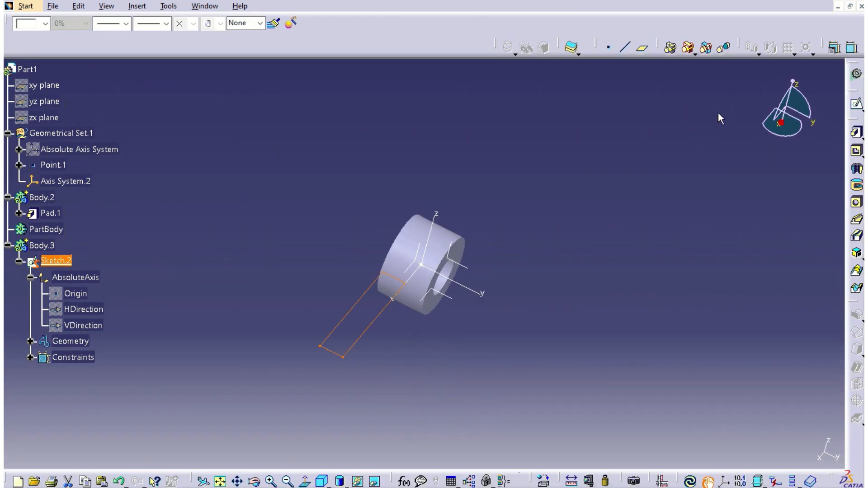
pyautogui.click(858, 171)
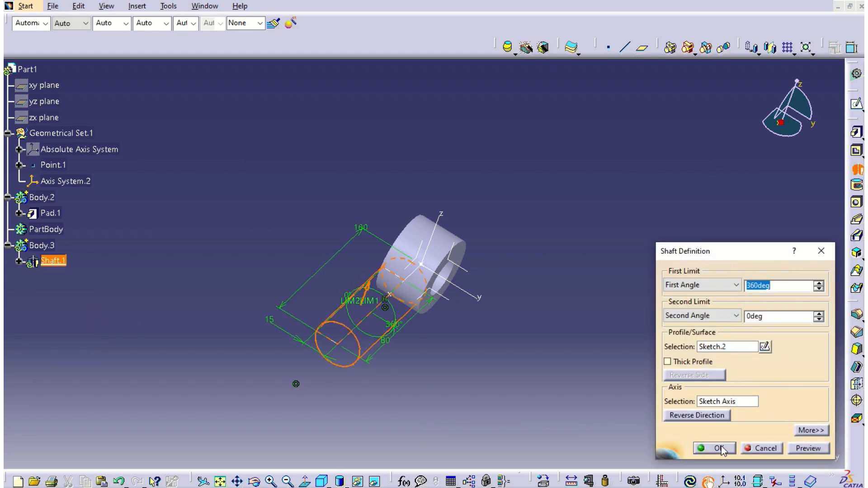
pyautogui.click(719, 449)
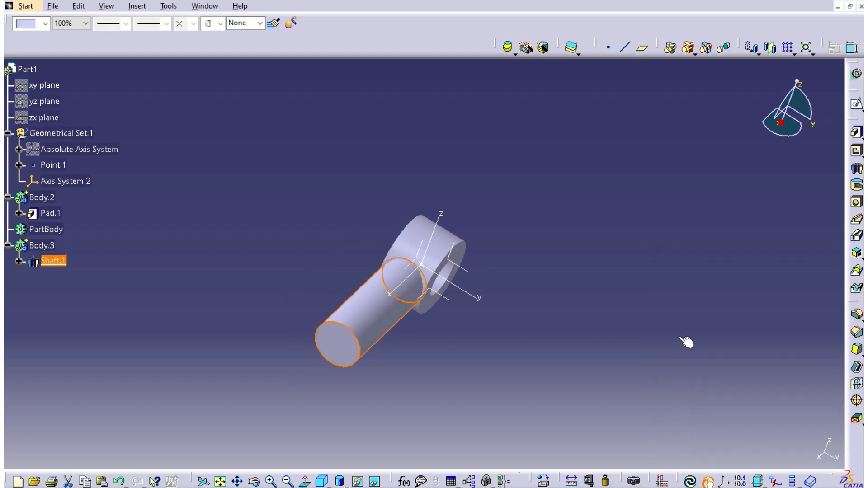
# Step: Assemble Body.2, the padded ring, into PartBody
pyautogui.click(53, 198)
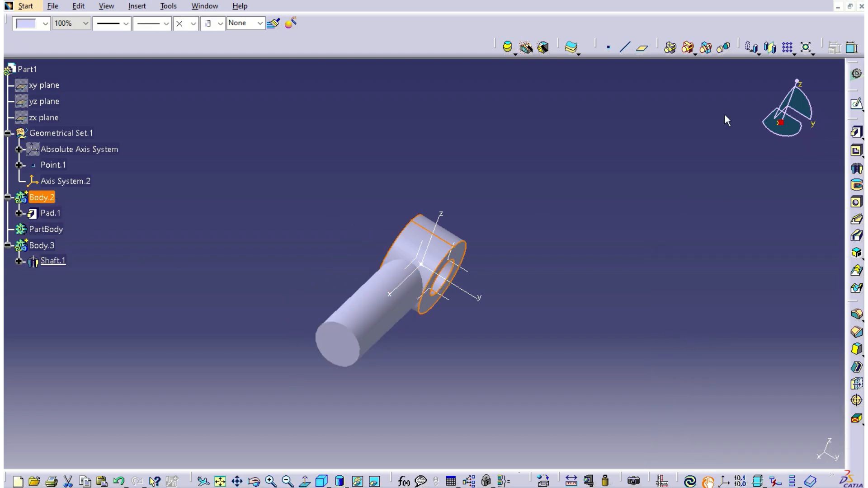
pyautogui.click(695, 54)
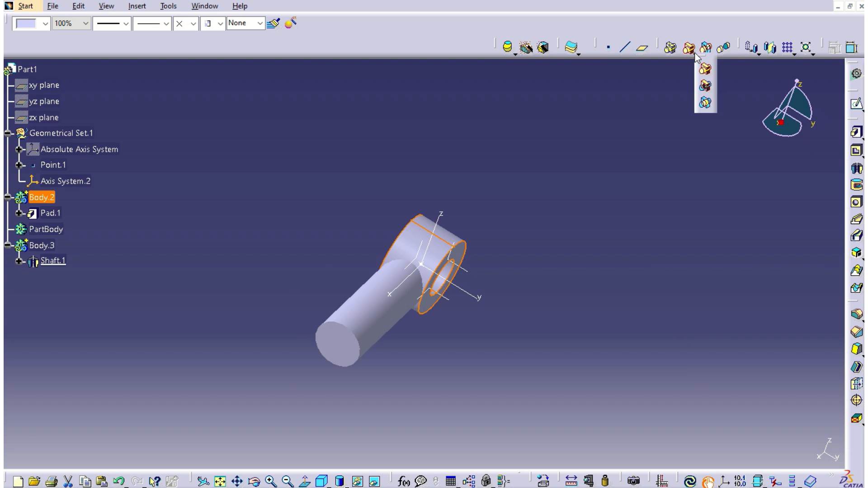
pyautogui.click(671, 49)
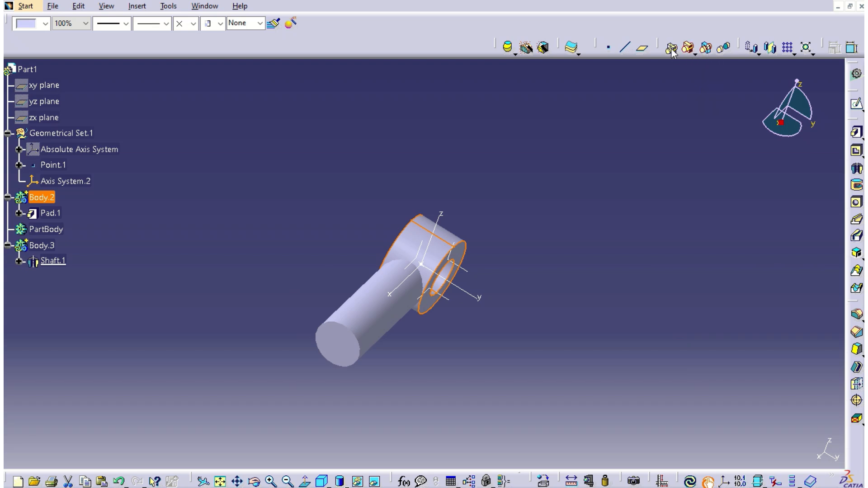
pyautogui.click(45, 229)
pyautogui.click(719, 448)
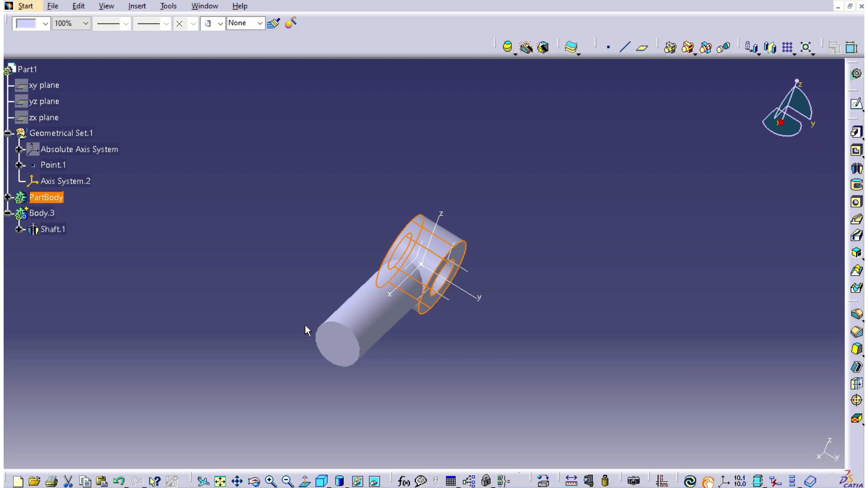
# Step: Assemble Body.3, the revolved shank, into PartBody
pyautogui.click(41, 213)
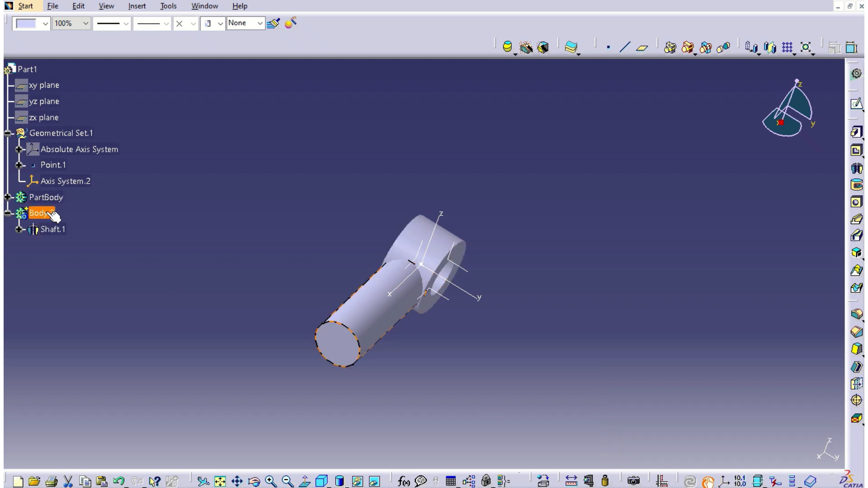
pyautogui.click(671, 48)
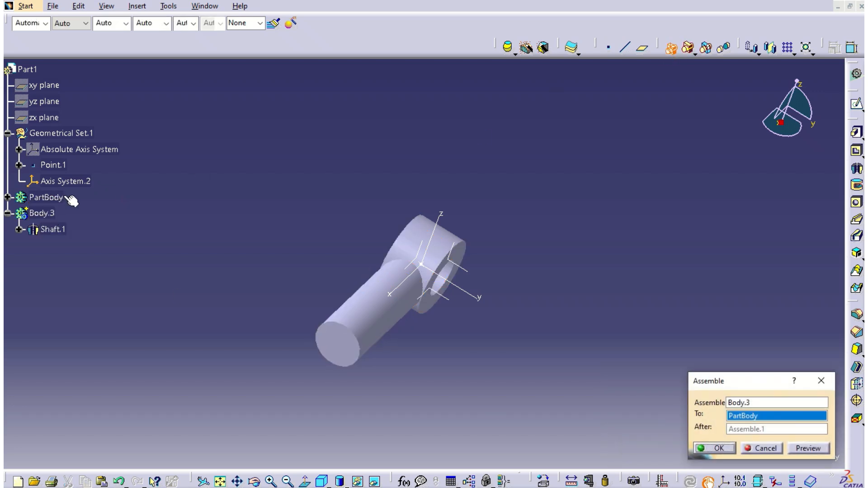
pyautogui.click(732, 448)
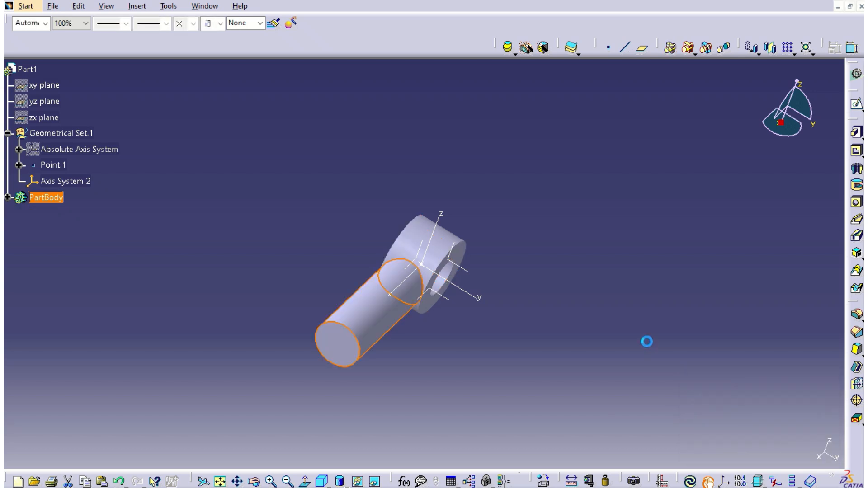
# Step: Make Geometrical Set.1 the in-work object and create a plane offset 100 mm from the YZ plane of Axis System.2
pyautogui.moveTo(692, 366); pyautogui.dragTo(657, 187, button='middle')
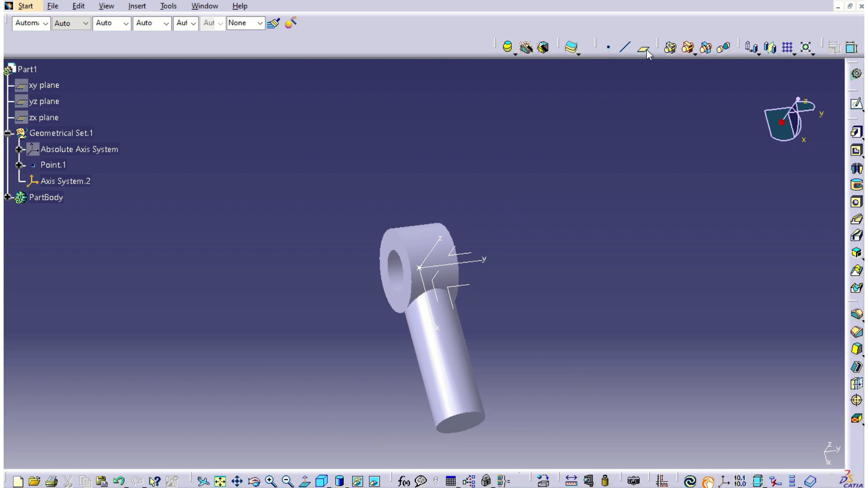
pyautogui.click(64, 133)
pyautogui.rightClick(68, 134)
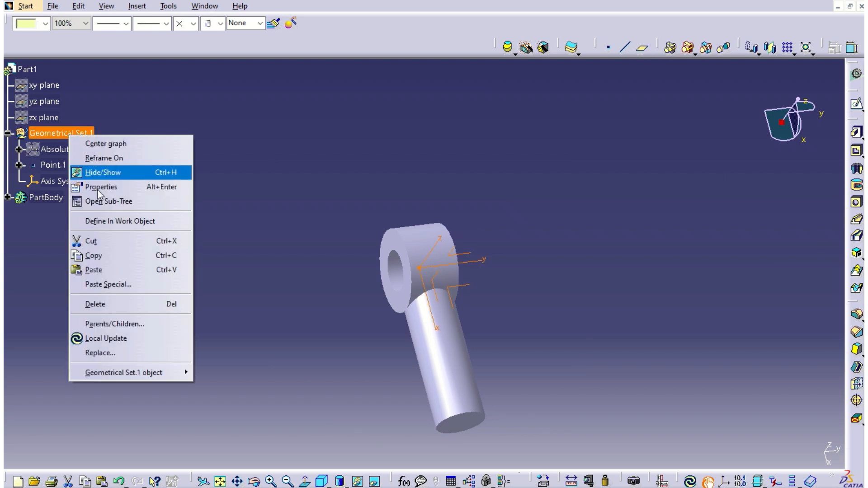
pyautogui.click(125, 224)
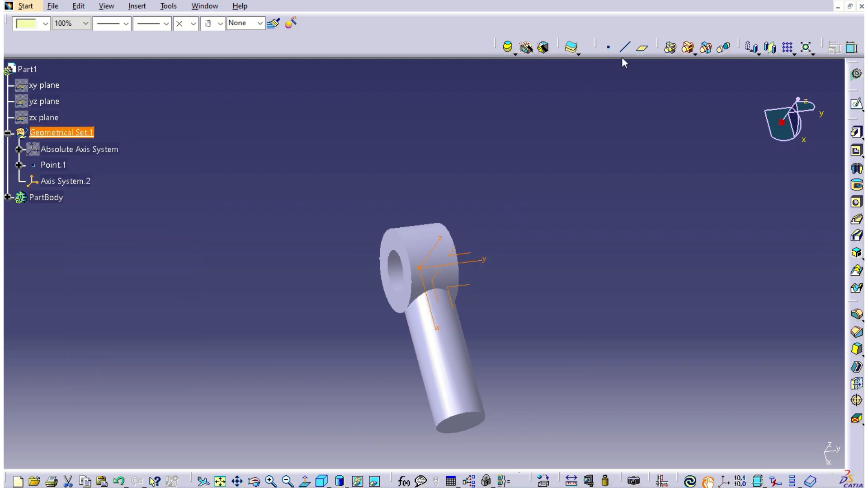
pyautogui.click(642, 48)
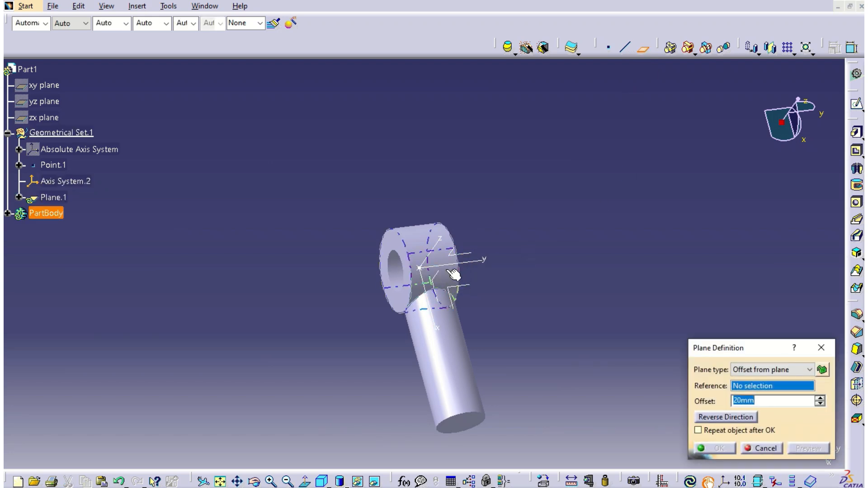
pyautogui.click(461, 255)
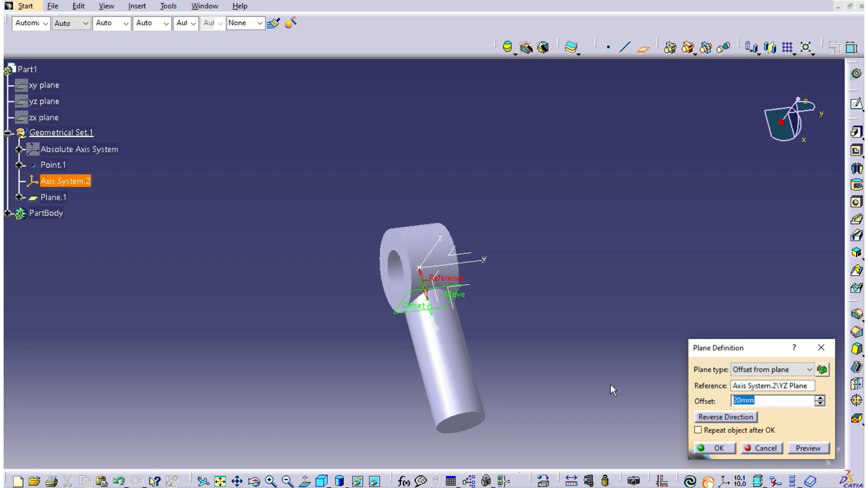
pyautogui.write('100')
pyautogui.click(723, 450)
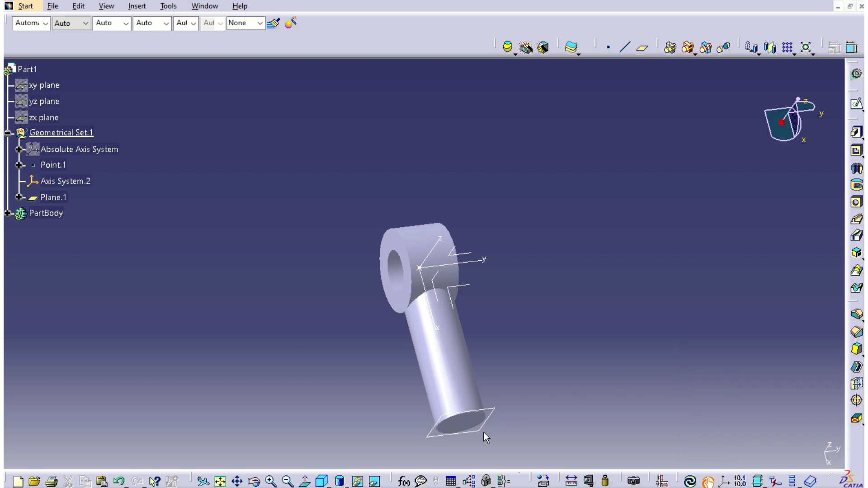
# Step: Insert a new body and open a sketch on the offset plane at the shank's end
pyautogui.click(497, 412)
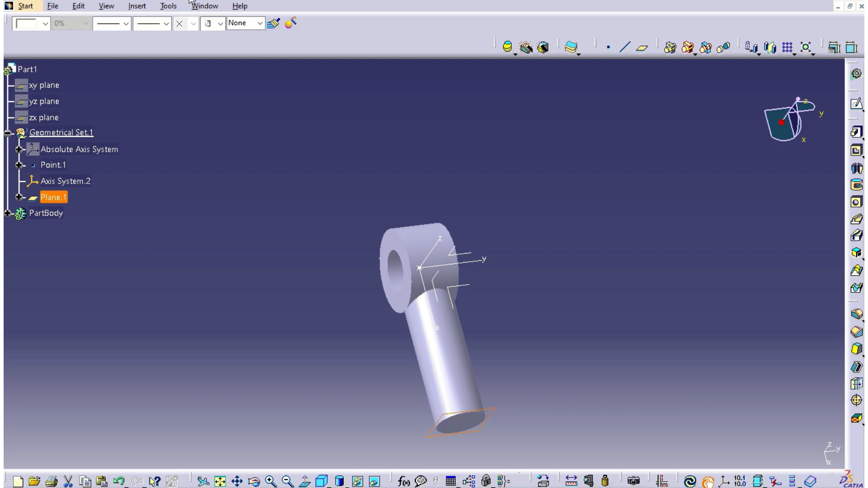
pyautogui.click(149, 9)
pyautogui.click(145, 33)
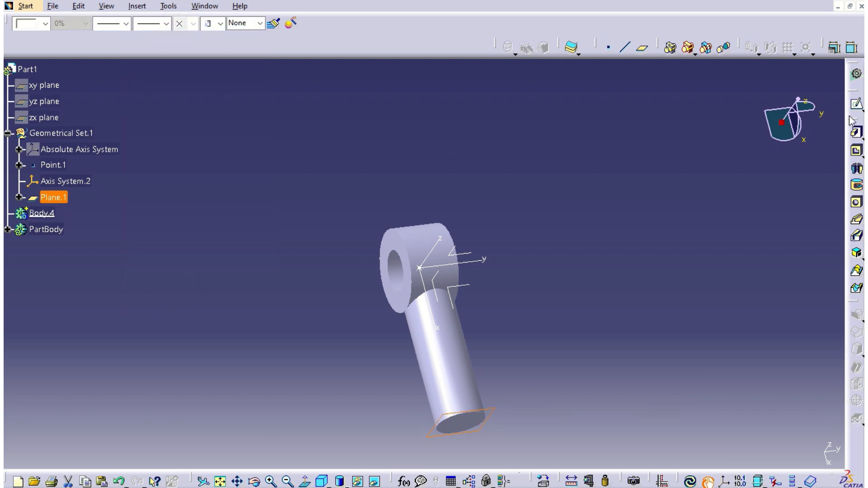
pyautogui.click(856, 103)
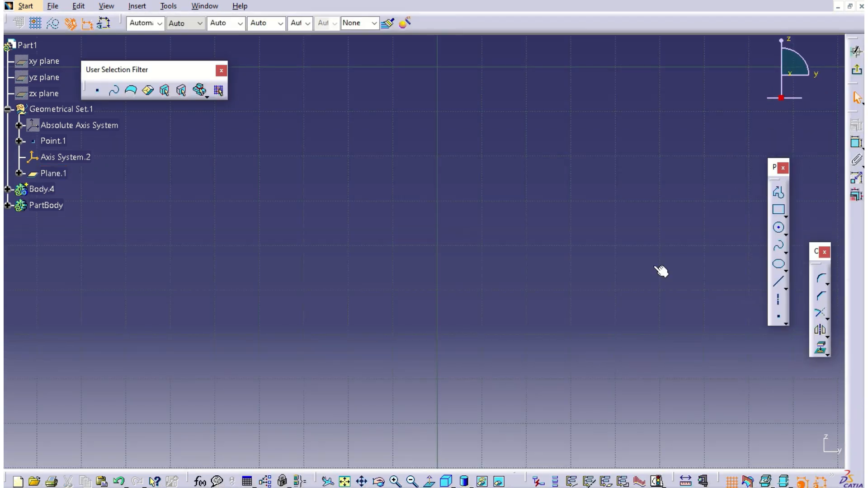
pyautogui.click(345, 482)
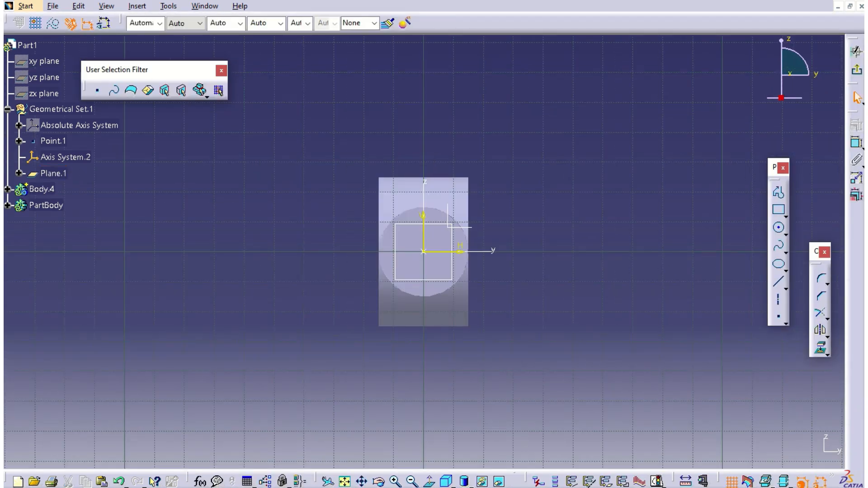
# Step: Hide the origin, HDirection and VDirection of the new sketch's absolute axis
pyautogui.click(8, 206)
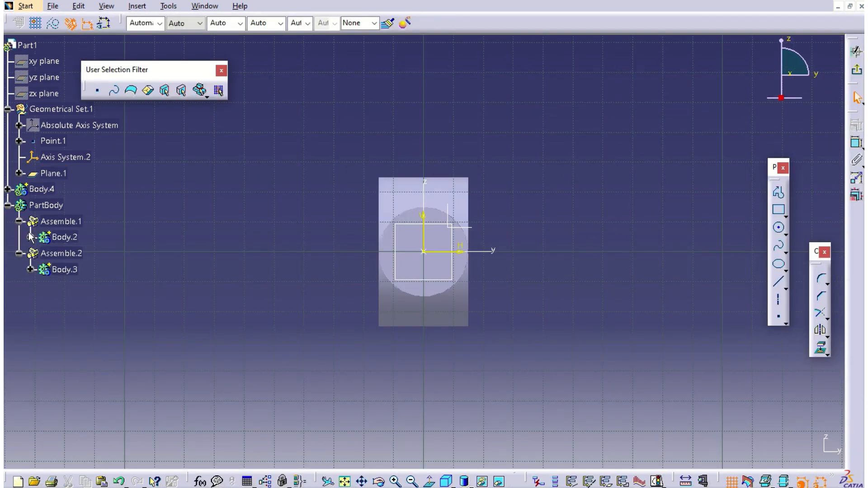
pyautogui.click(7, 189)
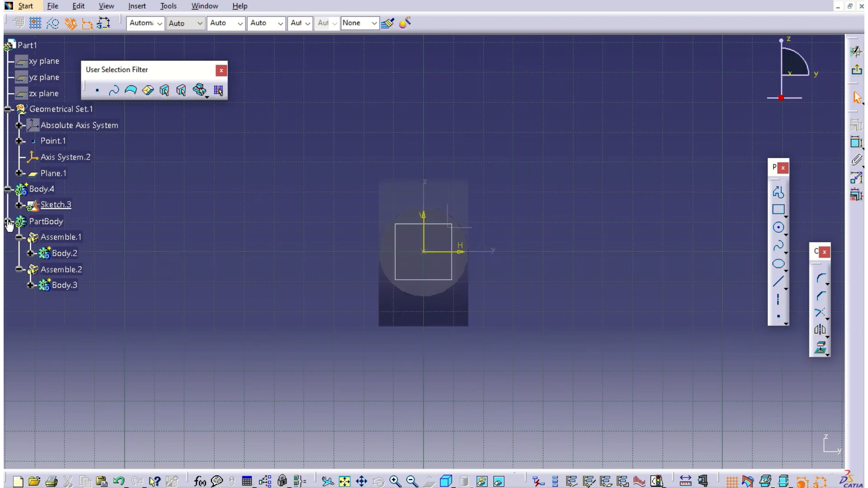
pyautogui.click(8, 222)
pyautogui.click(19, 205)
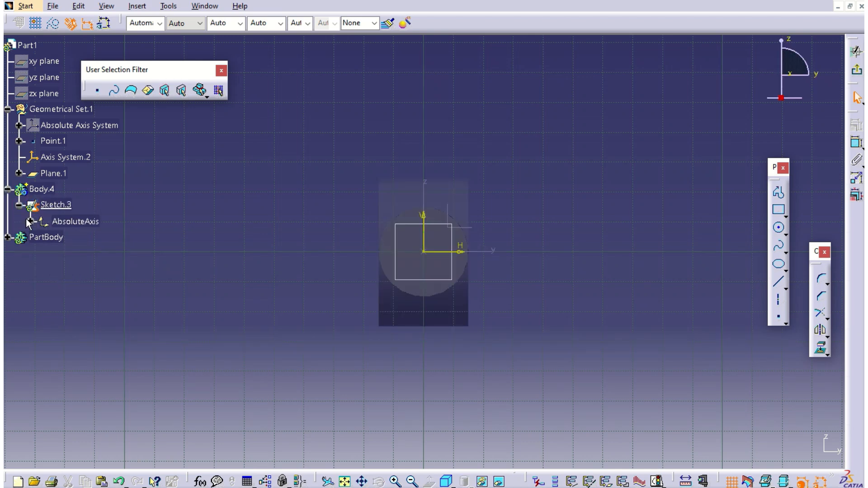
pyautogui.click(30, 222)
pyautogui.click(76, 237)
pyautogui.keyDown('shift'); pyautogui.click(83, 269); pyautogui.keyUp('shift')
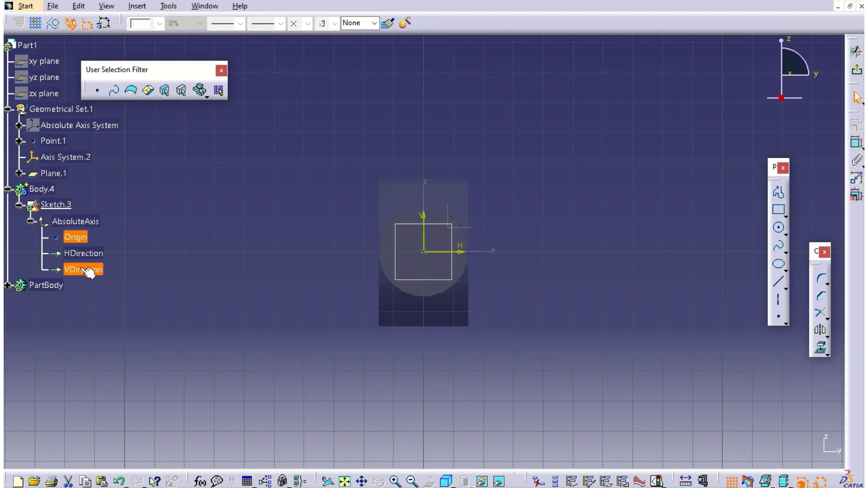
pyautogui.click(171, 264)
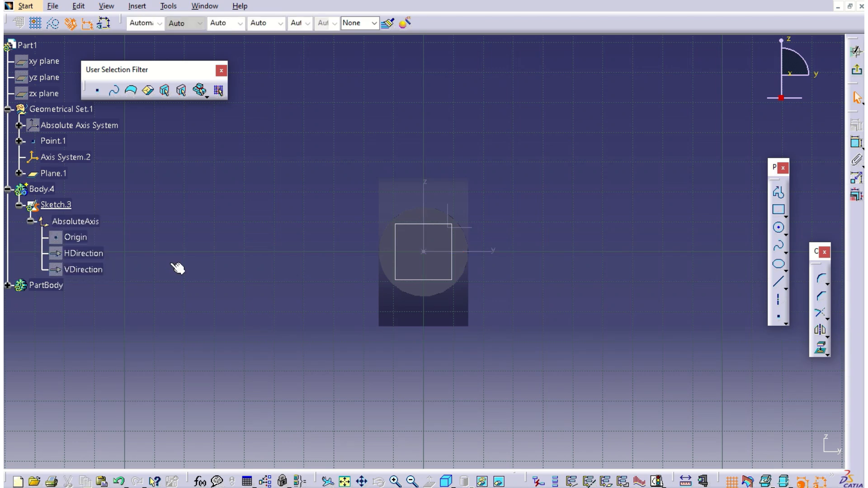
pyautogui.click(20, 137)
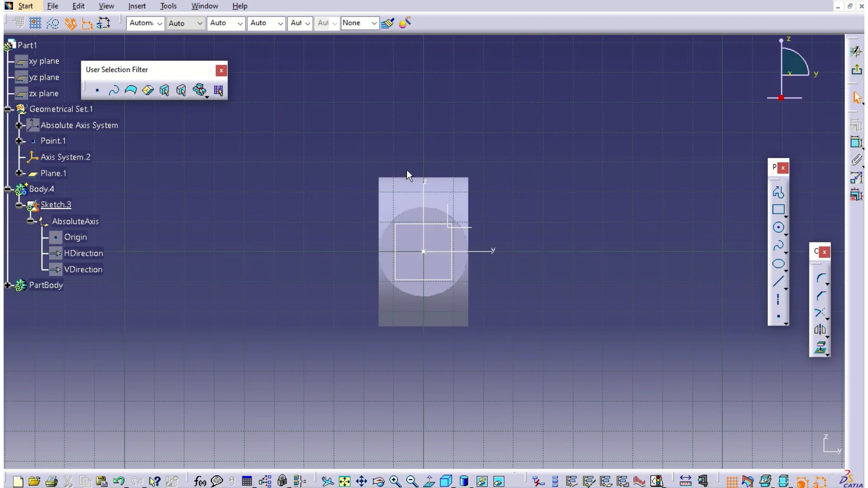
pyautogui.click(146, 9)
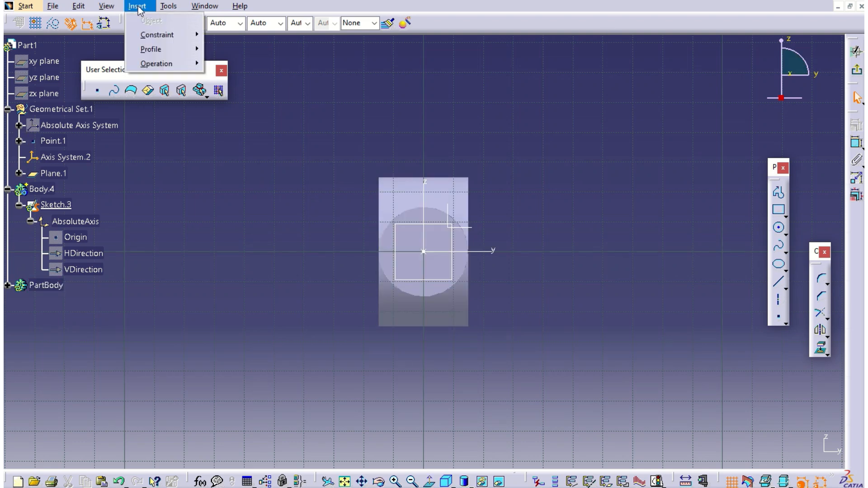
pyautogui.moveTo(187, 48)
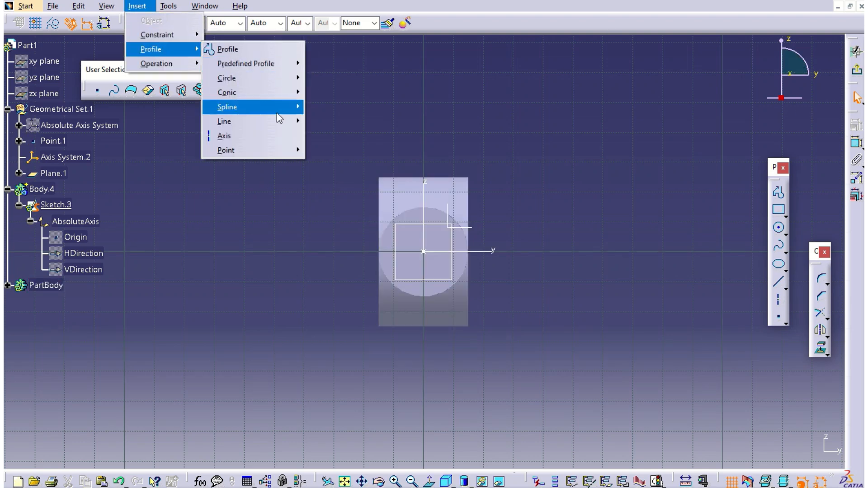
pyautogui.moveTo(282, 71)
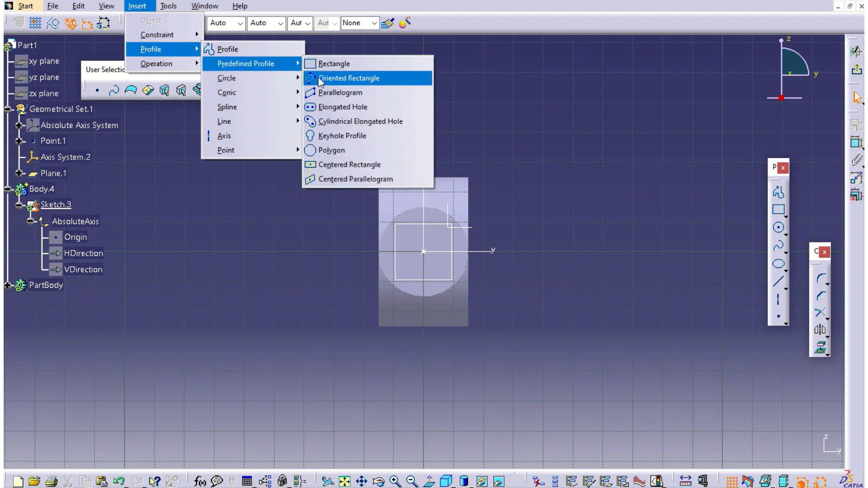
pyautogui.click(346, 150)
pyautogui.click(630, 137)
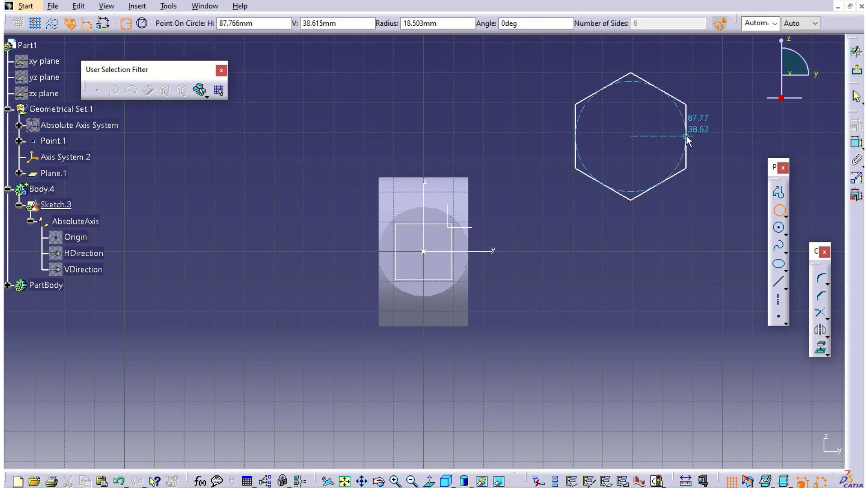
pyautogui.click(688, 135)
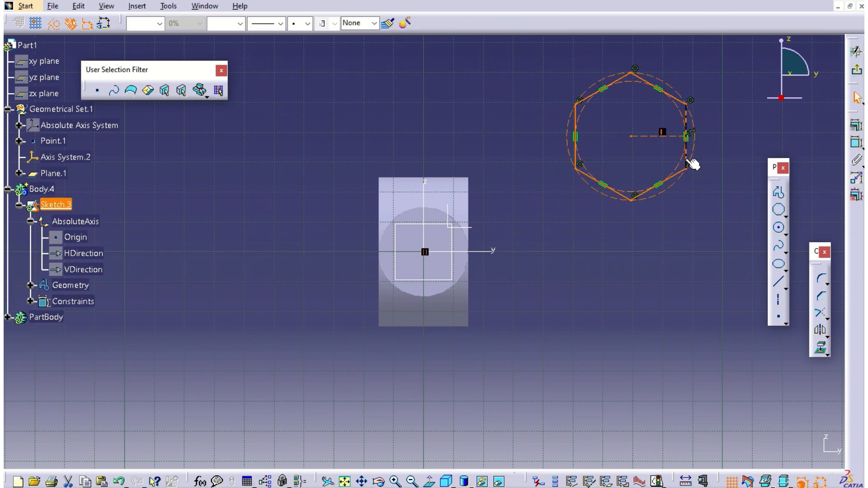
pyautogui.hotkey('ctrl', 'z')
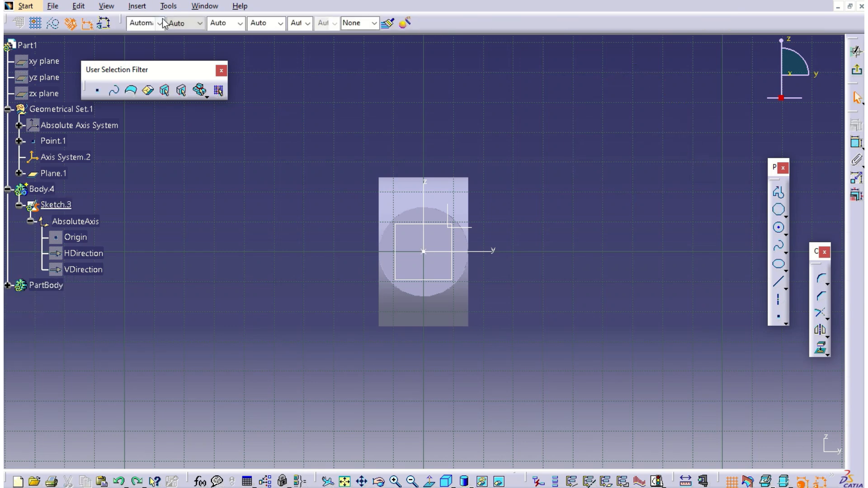
# Step: Sketch an eight-sided polygon with a radius of about 18.2 mm in the empty area above and beside the shank's end
pyautogui.click(137, 6)
pyautogui.moveTo(158, 51)
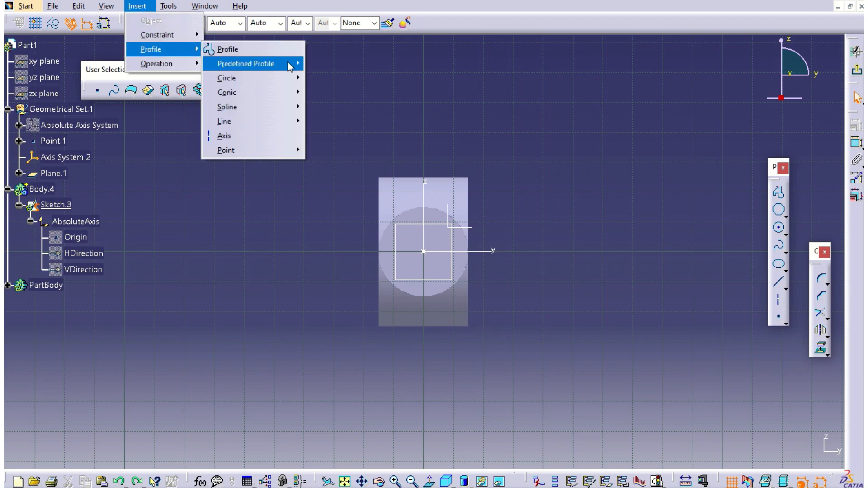
pyautogui.moveTo(290, 66)
pyautogui.click(356, 151)
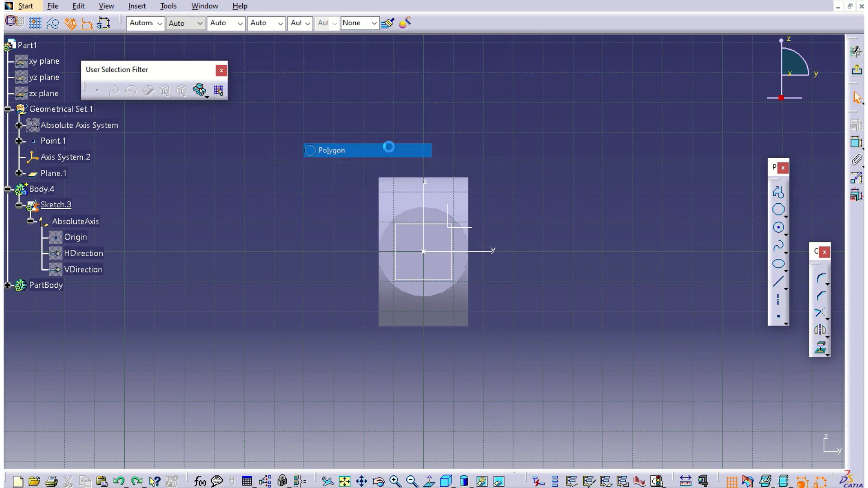
pyautogui.click(633, 161)
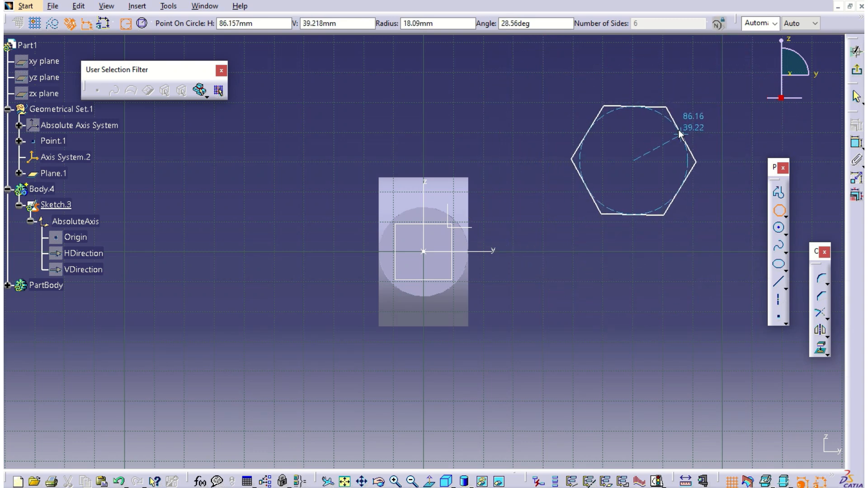
pyautogui.click(682, 135)
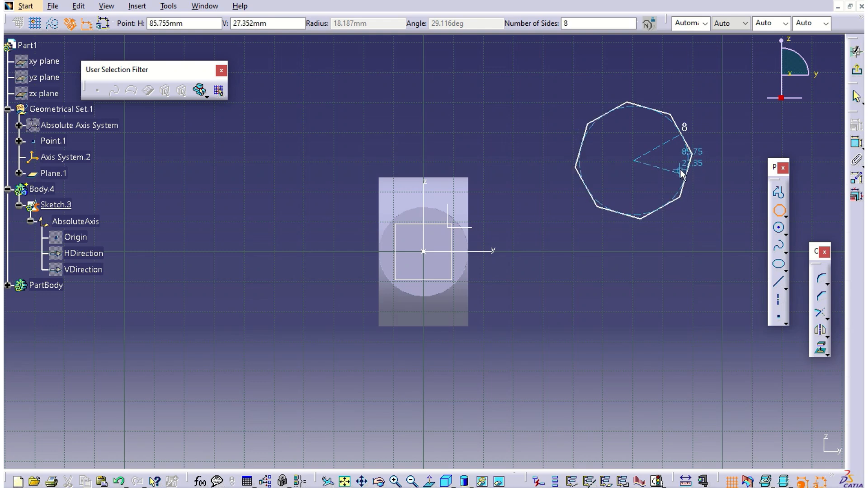
pyautogui.click(680, 169)
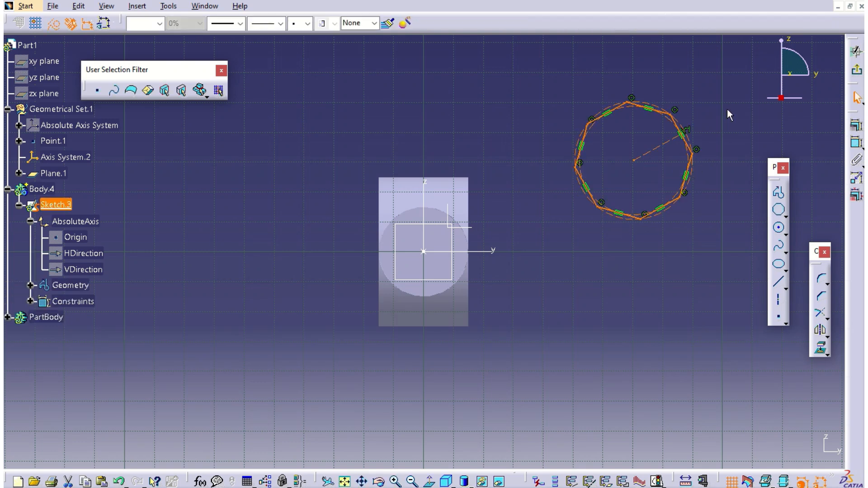
pyautogui.click(727, 110)
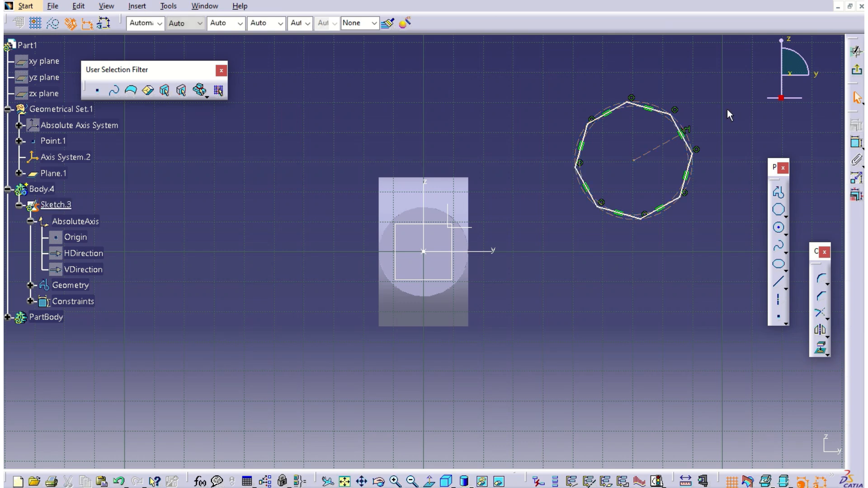
# Step: Hide all coincidence, tangency and middle-point constraints of the octagon in Sketch.3
pyautogui.click(8, 317)
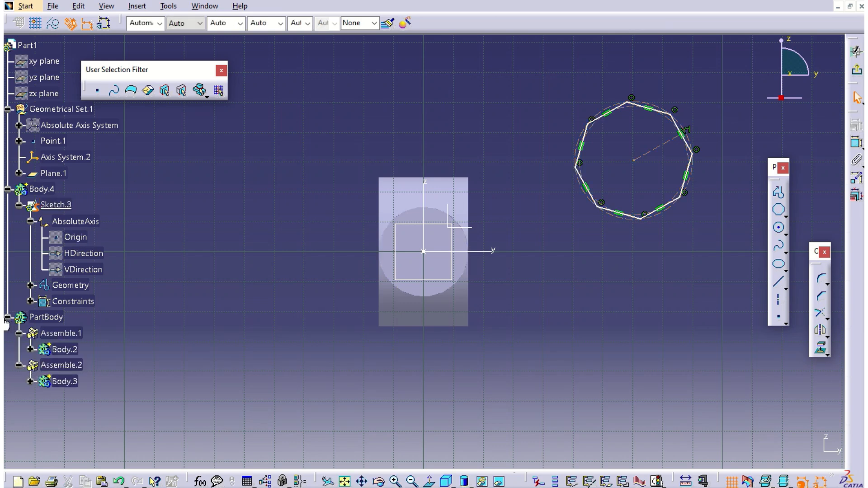
pyautogui.click(9, 318)
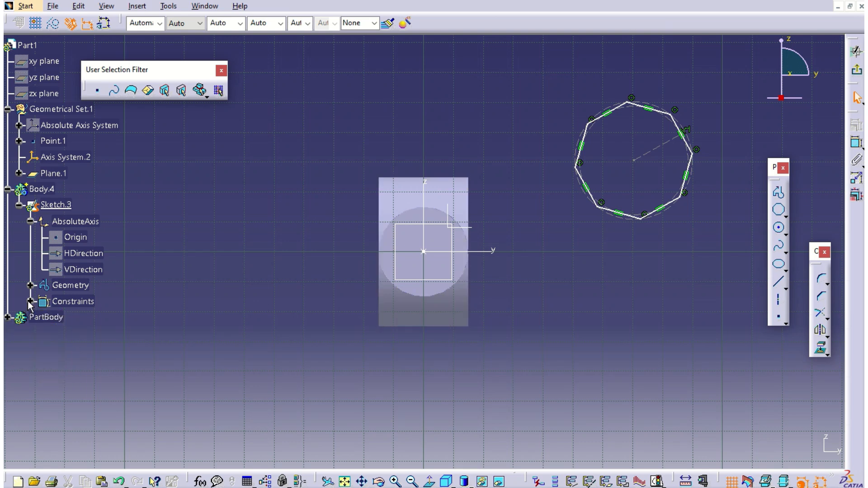
pyautogui.click(29, 302)
pyautogui.click(100, 189)
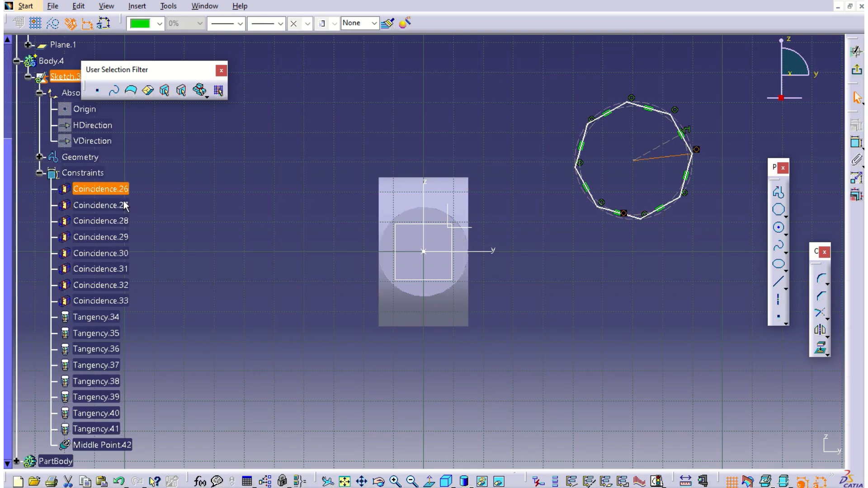
pyautogui.keyDown('shift'); pyautogui.click(98, 446); pyautogui.keyUp('shift')
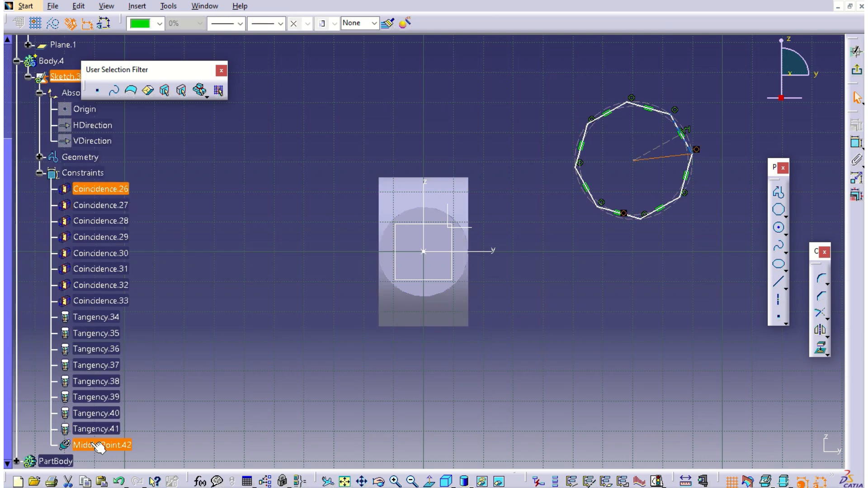
pyautogui.click(191, 375)
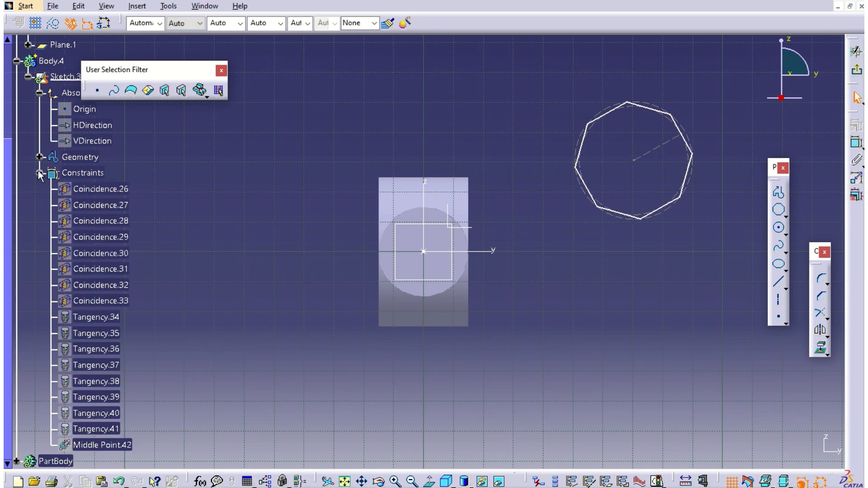
# Step: Dimension the octagon's outer construction circle and set its diameter to 30 mm
pyautogui.click(856, 142)
pyautogui.click(688, 133)
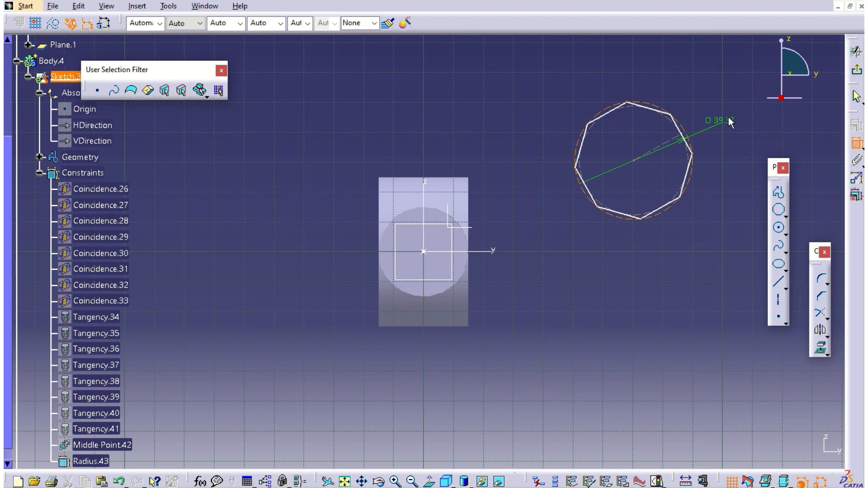
pyautogui.click(734, 113)
pyautogui.doubleClick(741, 114)
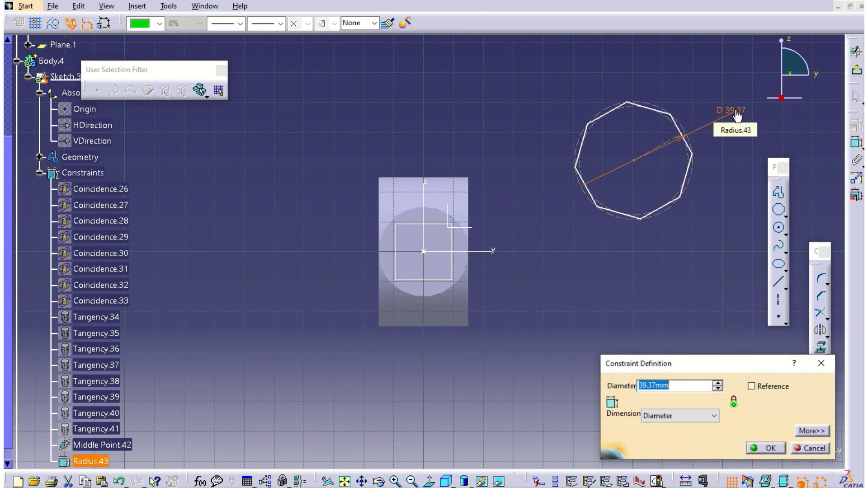
pyautogui.write('30')
pyautogui.press('Return')
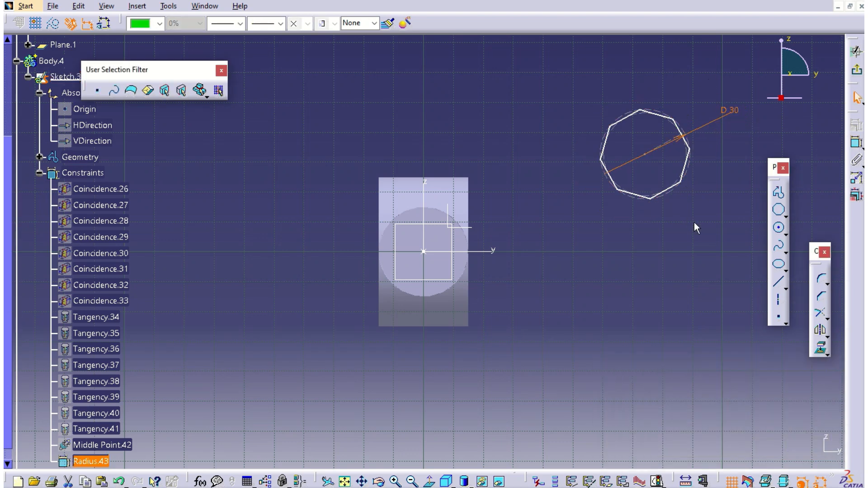
pyautogui.click(708, 231)
# Step: Sketch a circle below the octagon and constrain its diameter to 32 mm
pyautogui.click(778, 228)
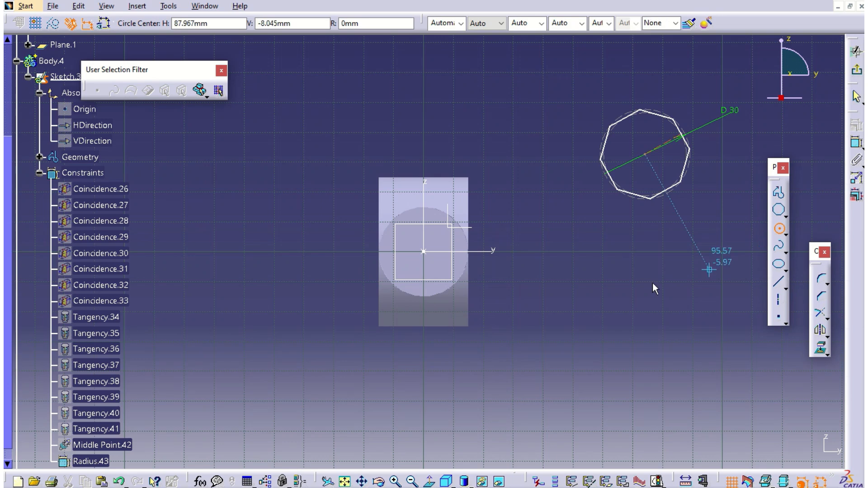
pyautogui.click(632, 277)
pyautogui.click(665, 308)
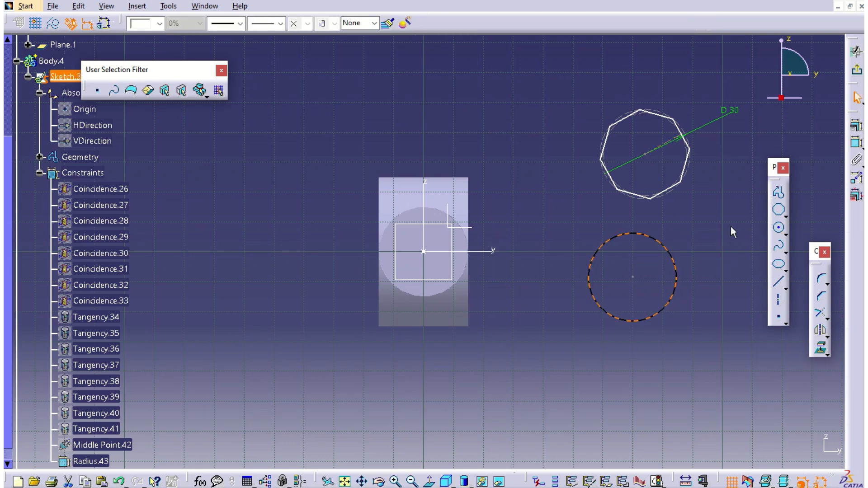
pyautogui.click(857, 128)
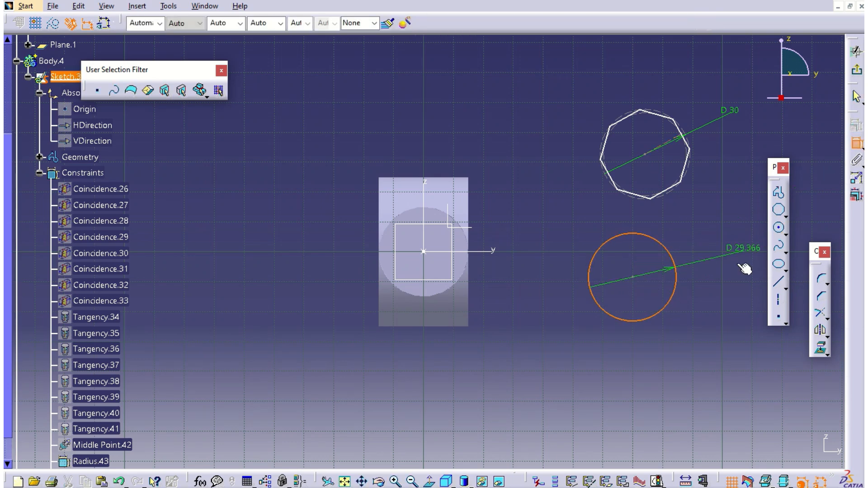
pyautogui.click(726, 276)
pyautogui.doubleClick(726, 276)
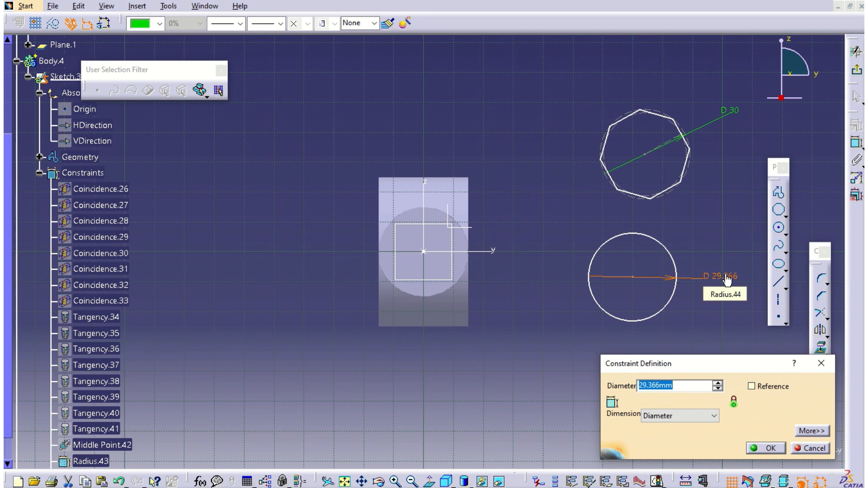
pyautogui.write('32')
pyautogui.press('Return')
pyautogui.click(687, 364)
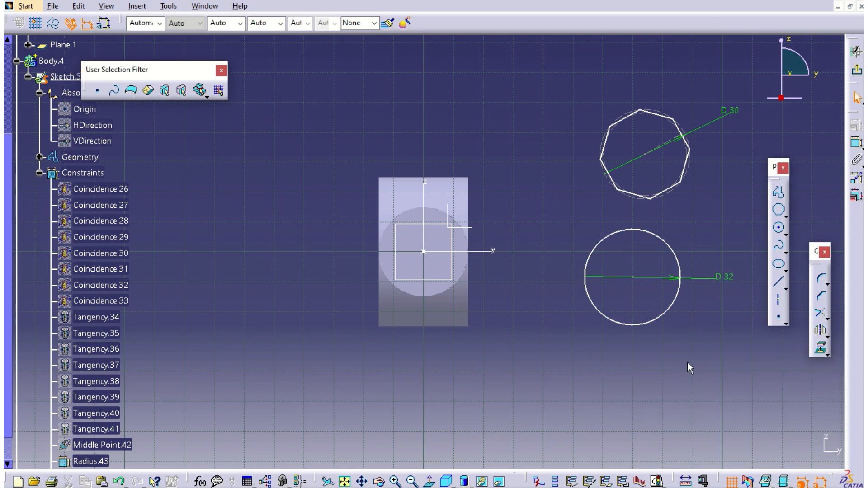
# Step: Centre the octagon on the shank by making its centre coincident with the y and z axes
pyautogui.click(855, 144)
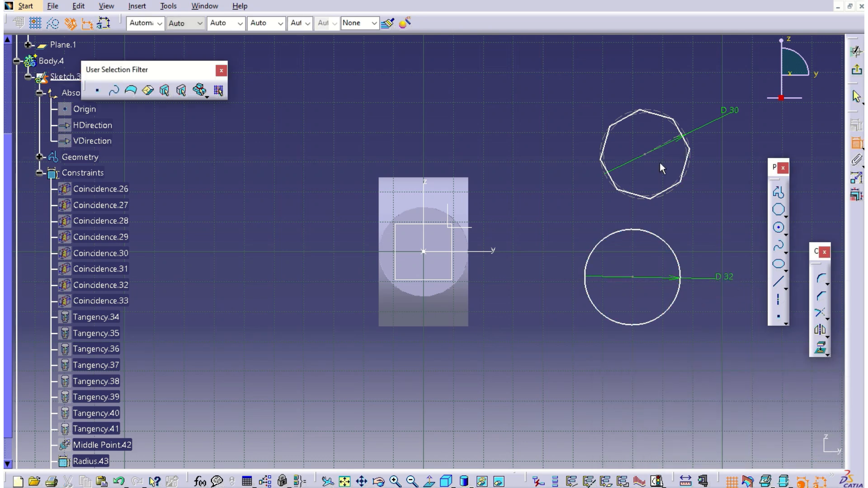
pyautogui.click(495, 251)
pyautogui.rightClick(520, 194)
pyautogui.click(540, 248)
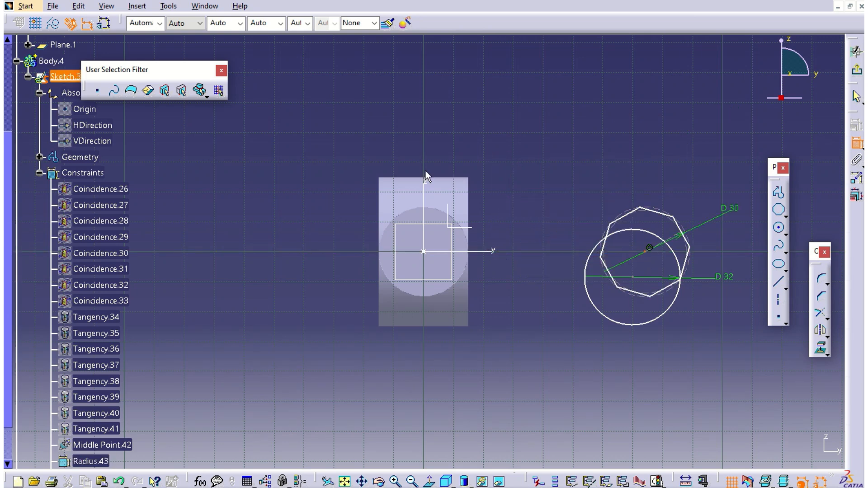
pyautogui.click(435, 188)
pyautogui.rightClick(515, 133)
pyautogui.click(551, 190)
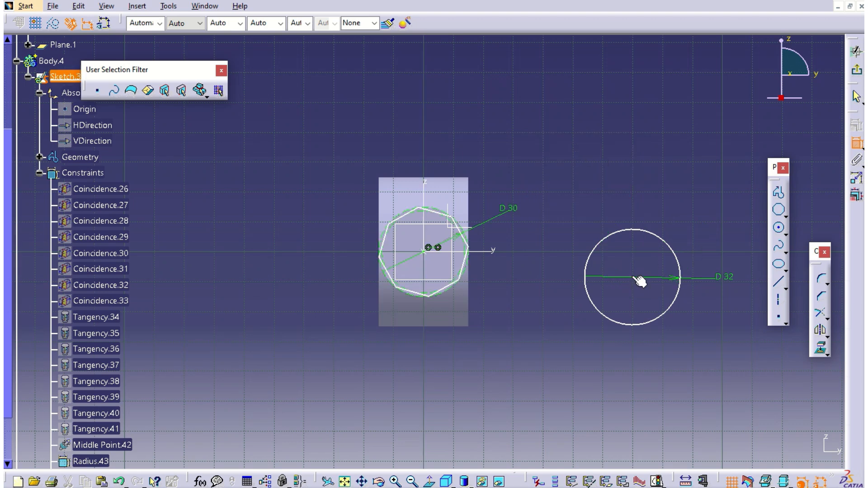
# Step: Make the 32 mm circle's centre coincident with the z and y axes, and exit the sketch
pyautogui.click(425, 183)
pyautogui.click(632, 276)
pyautogui.rightClick(560, 112)
pyautogui.click(602, 161)
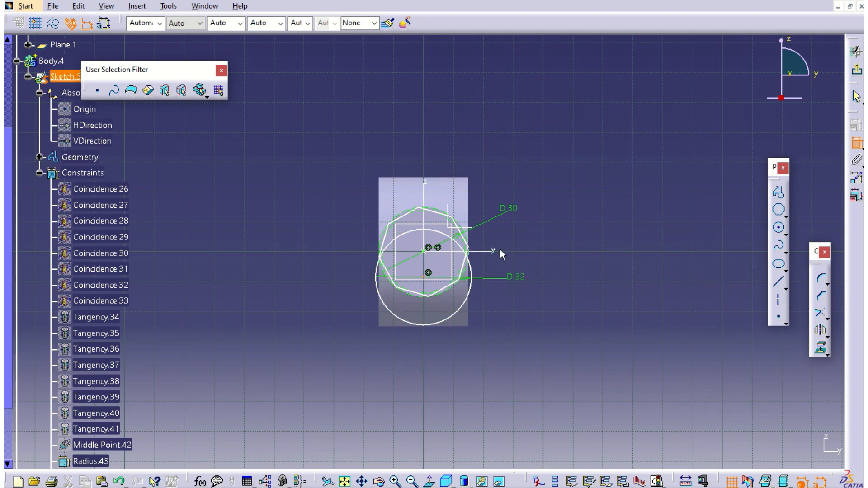
pyautogui.click(496, 252)
pyautogui.rightClick(614, 184)
pyautogui.click(656, 235)
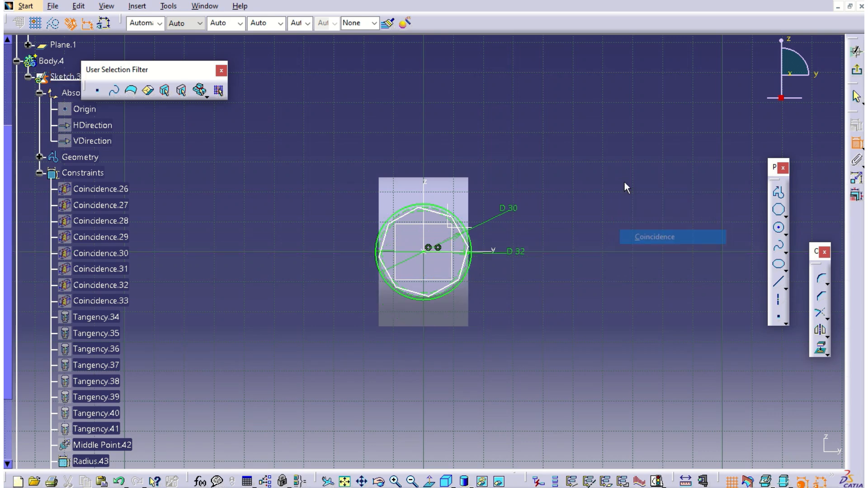
pyautogui.click(856, 73)
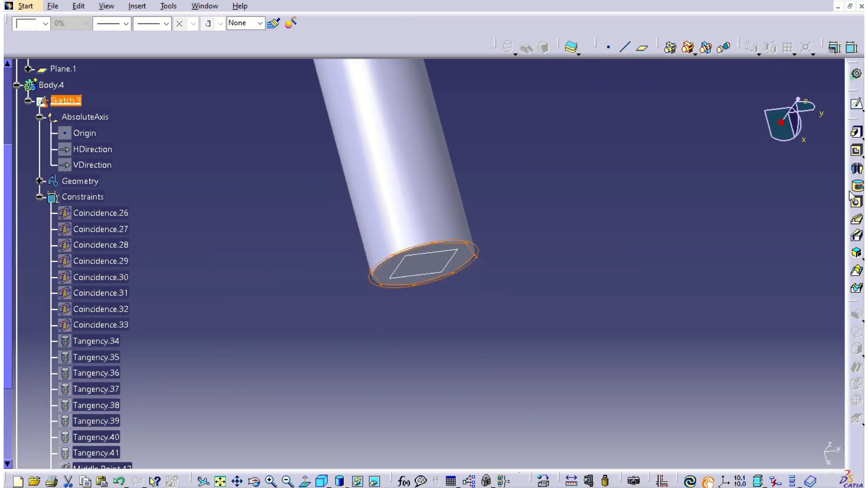
# Step: Pad the octagon-and-circle sketch 37.5 mm in the reversed direction, back along the shank
pyautogui.click(857, 133)
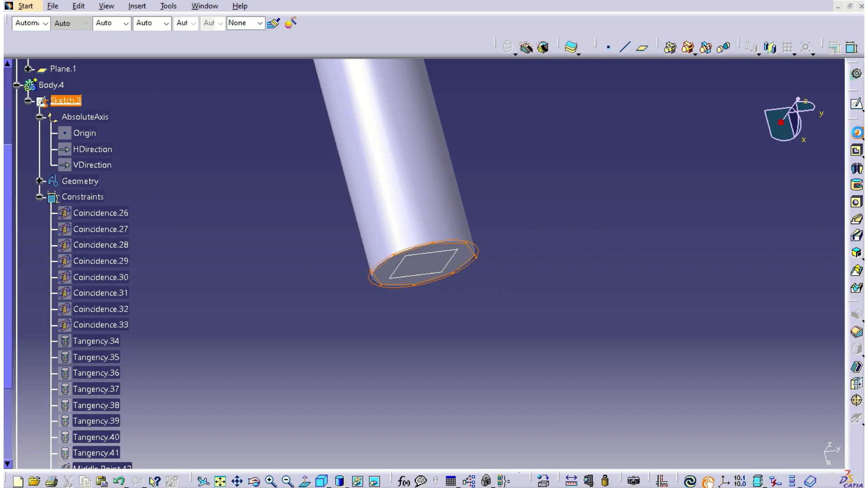
pyautogui.click(737, 406)
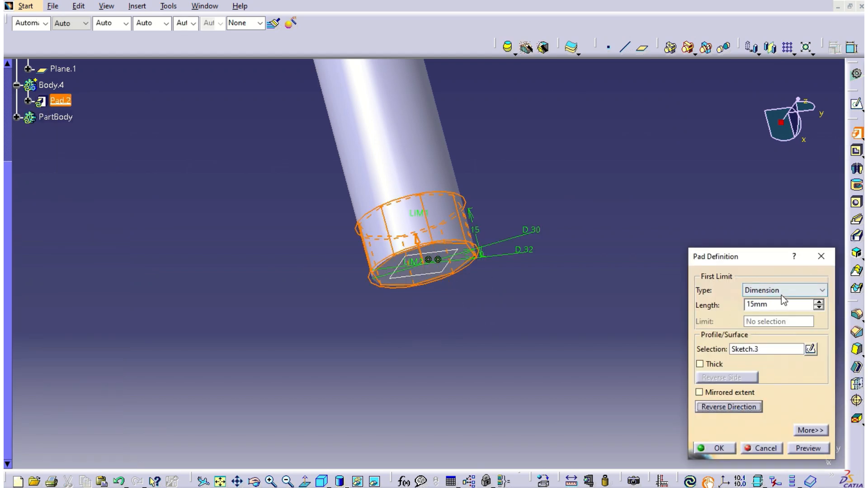
pyautogui.doubleClick(780, 305)
pyautogui.write('37')
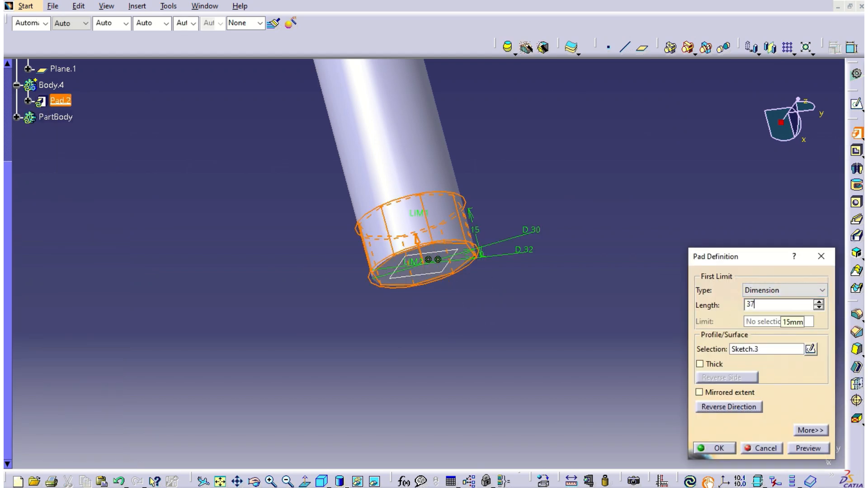
pyautogui.write('.5')
pyautogui.press('Return')
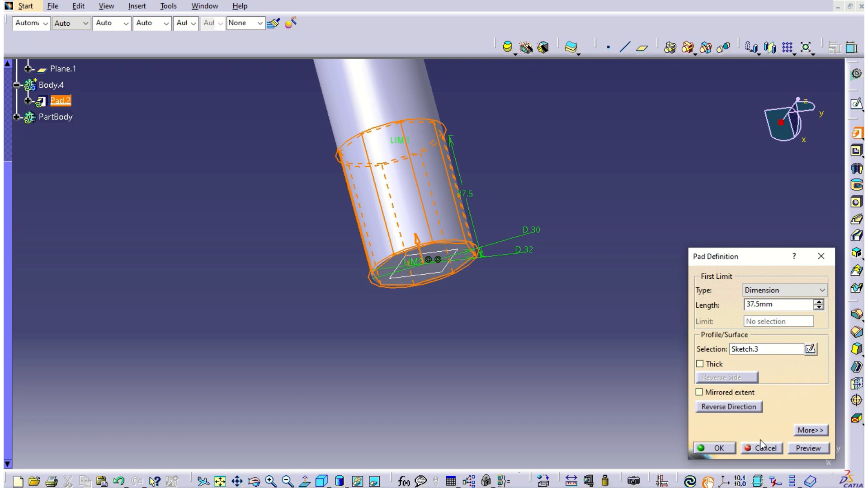
pyautogui.click(713, 447)
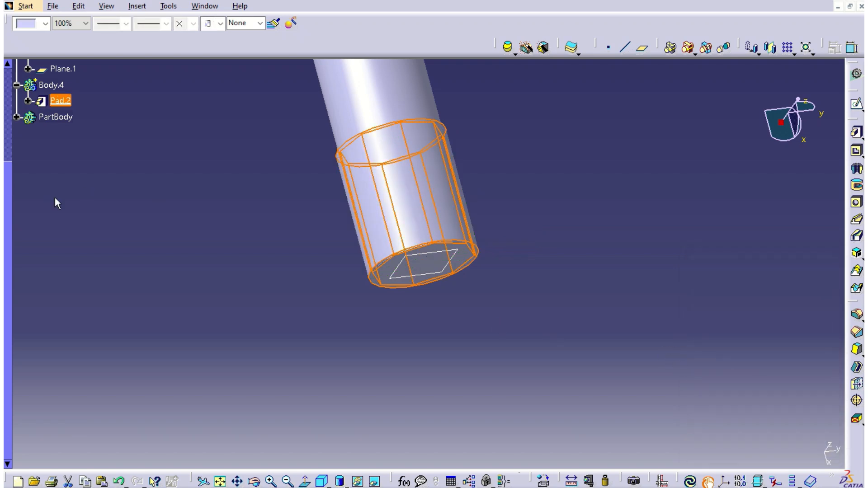
# Step: Remove Body.4 from PartBody with a Boolean Remove to cut the octagonal flats into the shank's end
pyautogui.moveTo(9, 198); pyautogui.dragTo(10, 126)
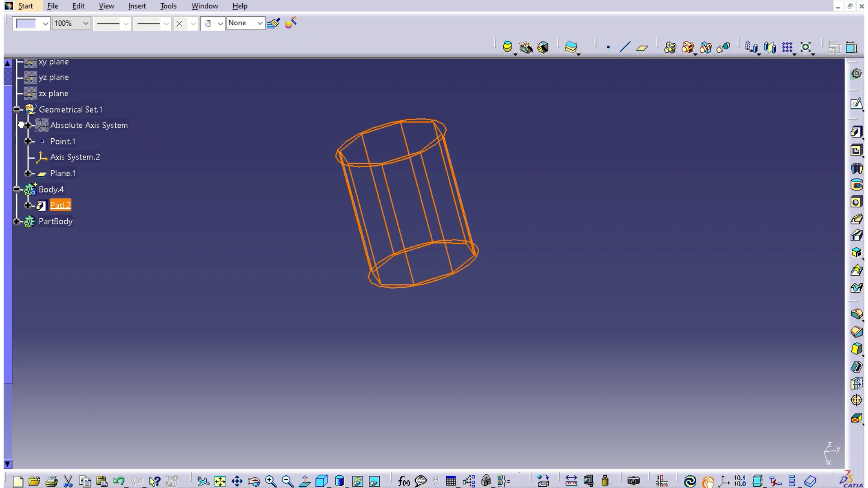
pyautogui.click(59, 190)
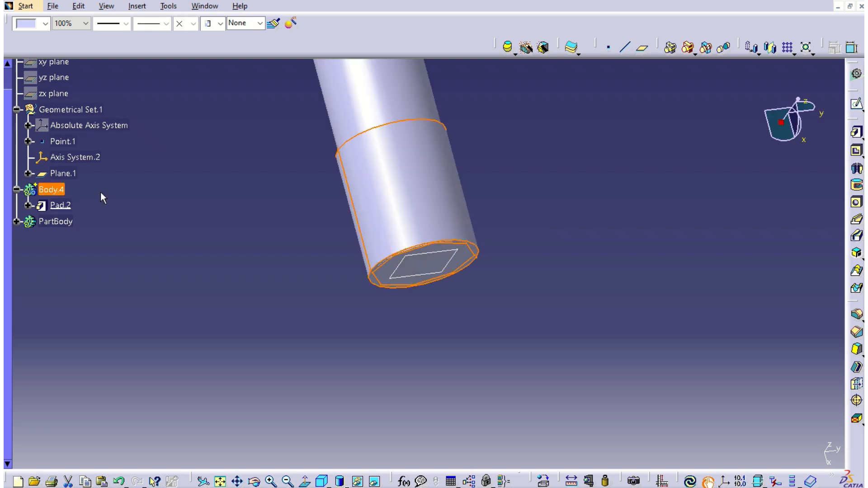
pyautogui.click(694, 53)
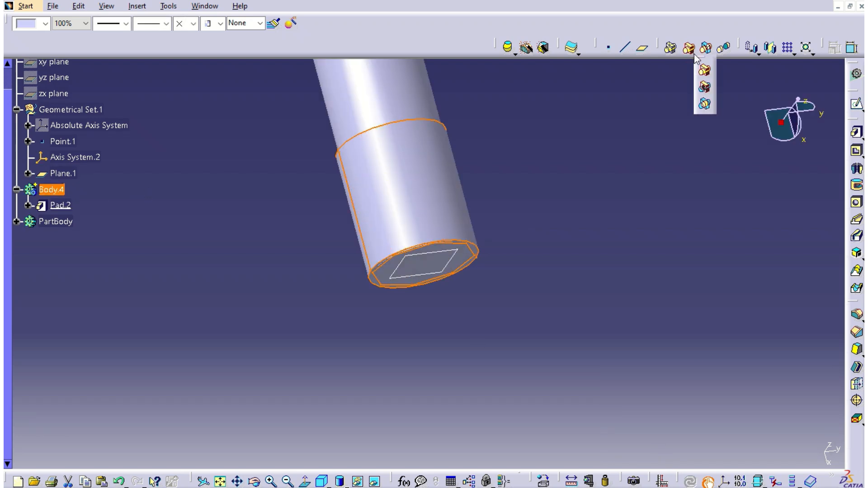
pyautogui.click(704, 89)
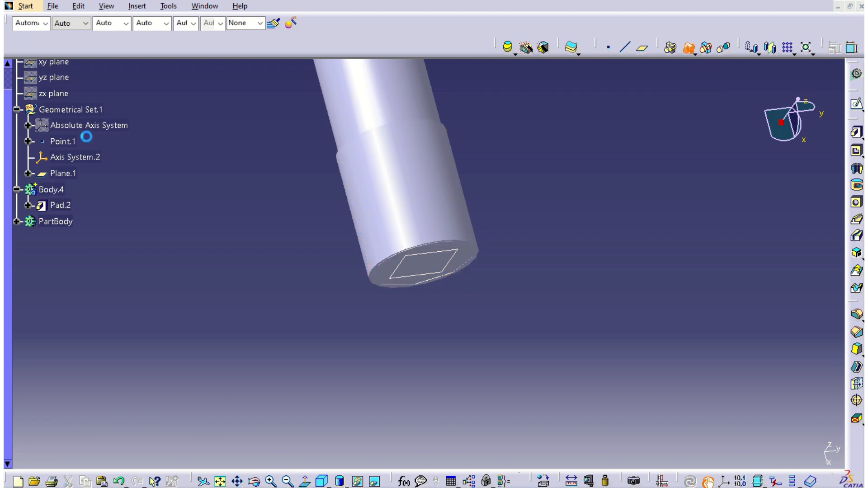
pyautogui.click(56, 222)
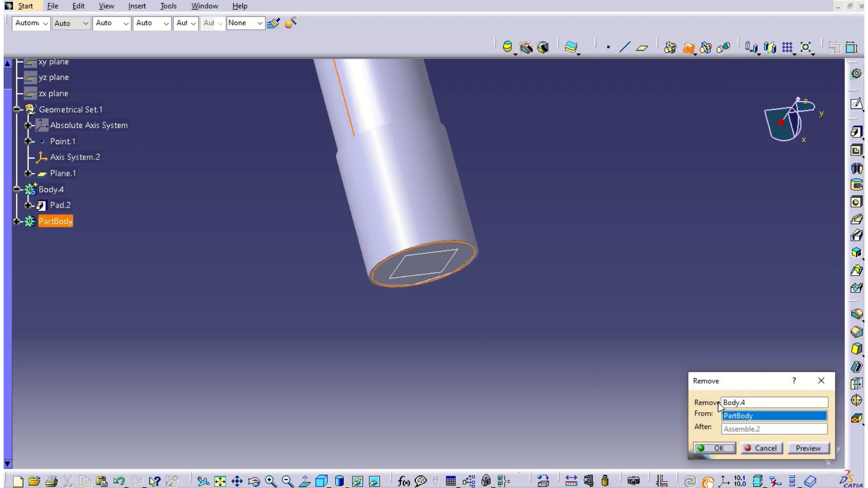
pyautogui.click(801, 448)
pyautogui.click(716, 448)
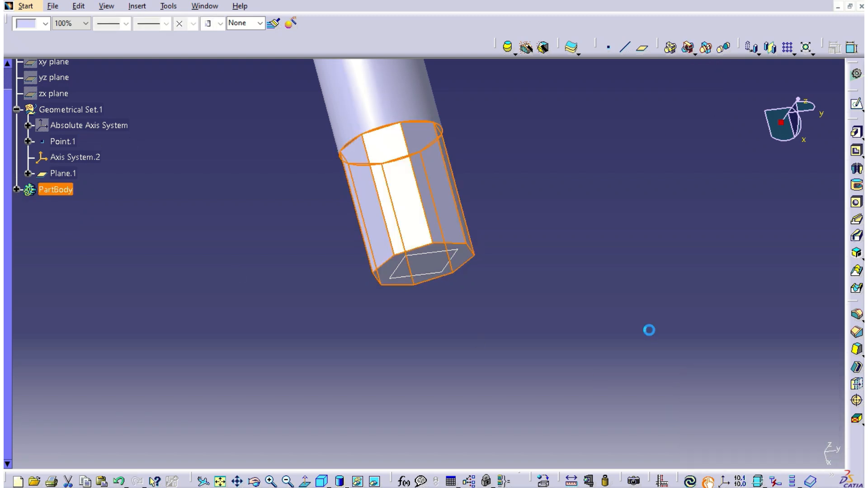
# Step: Insert a new body and start a sketch on Plane.1 at the shank's end
pyautogui.click(455, 256)
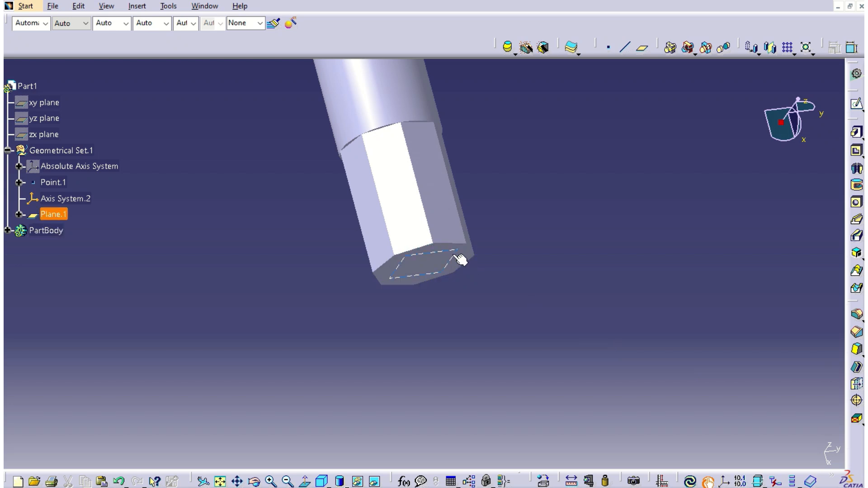
pyautogui.click(137, 6)
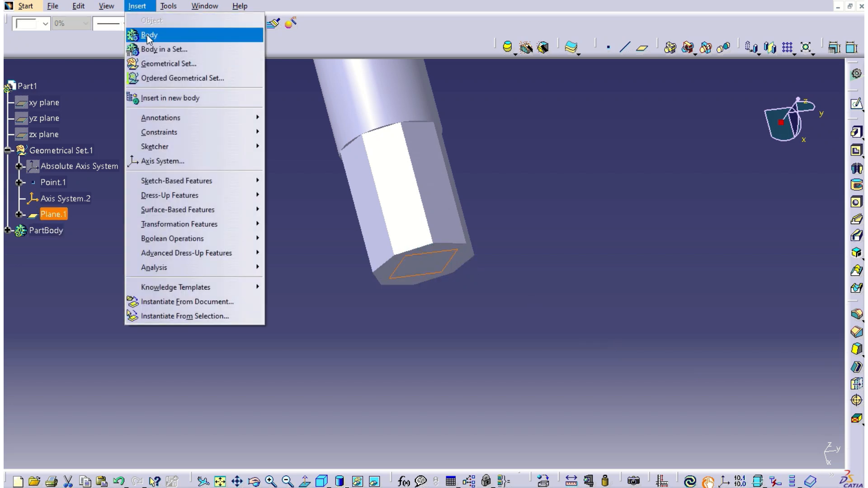
pyautogui.click(143, 33)
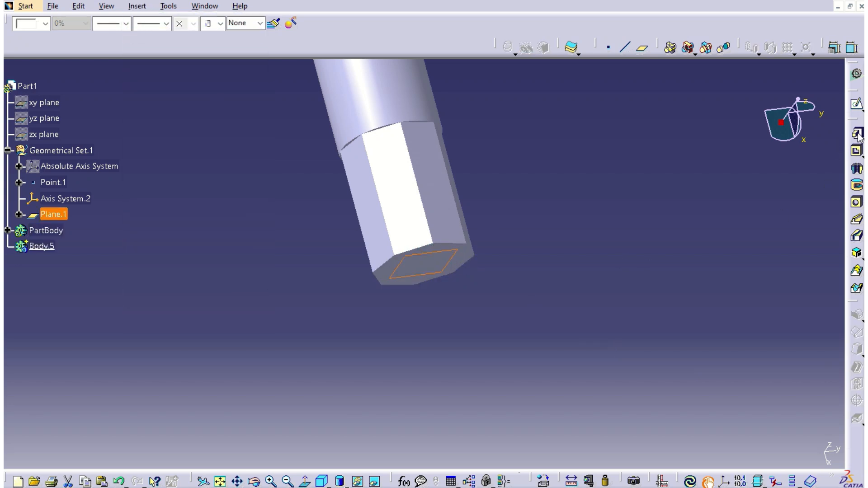
pyautogui.click(856, 104)
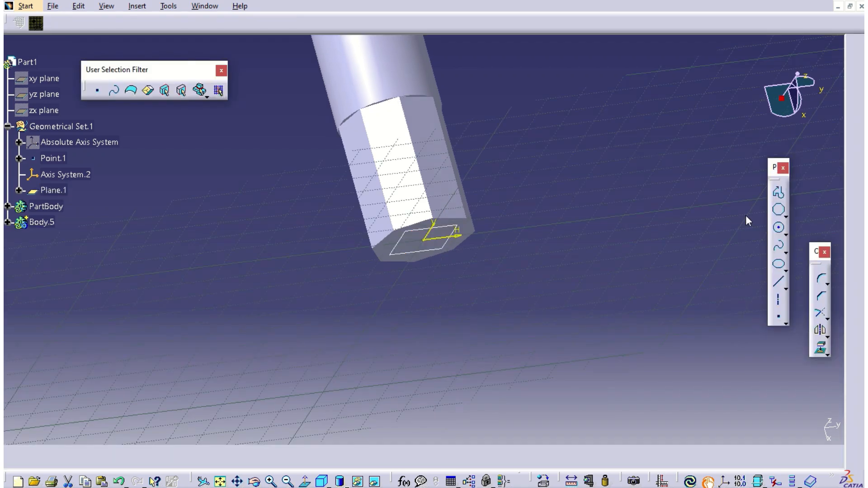
# Step: Hide the new sketch's origin, HDirection and VDirection
pyautogui.click(8, 222)
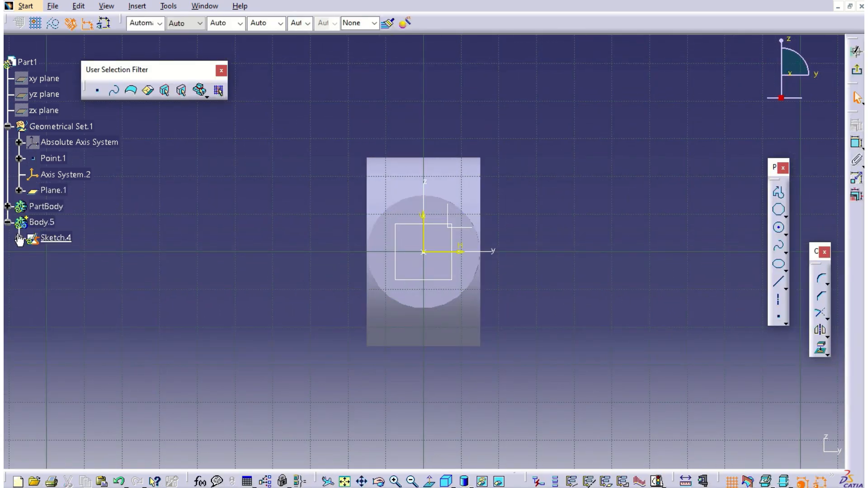
pyautogui.click(19, 237)
pyautogui.click(30, 254)
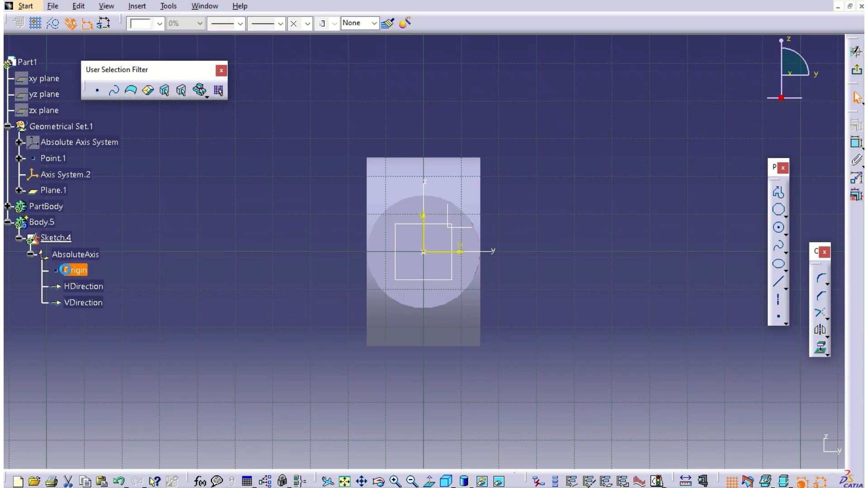
pyautogui.click(65, 270)
pyautogui.keyDown('shift'); pyautogui.click(89, 303); pyautogui.keyUp('shift')
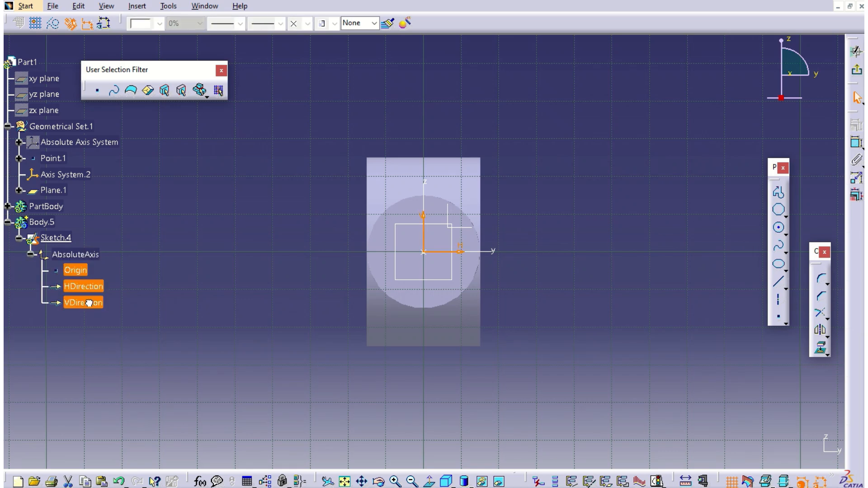
pyautogui.click(138, 295)
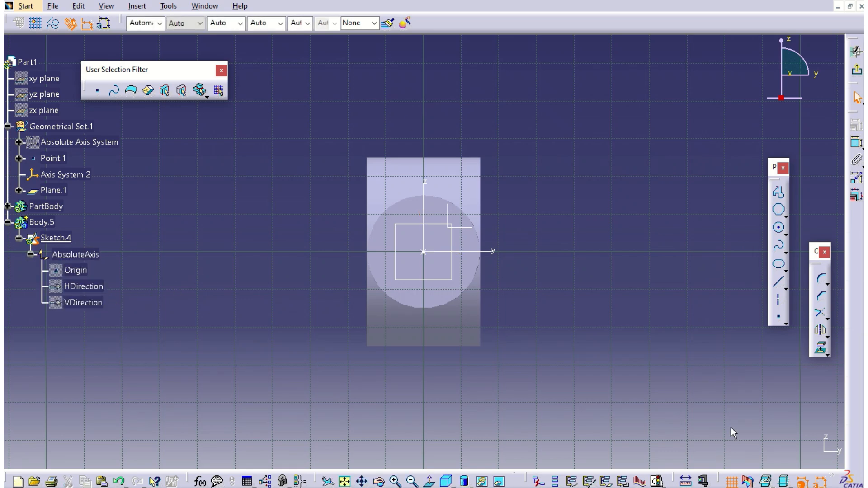
# Step: Sketch a circle beside the shank and constrain its diameter to 25 mm
pyautogui.click(779, 228)
pyautogui.click(594, 214)
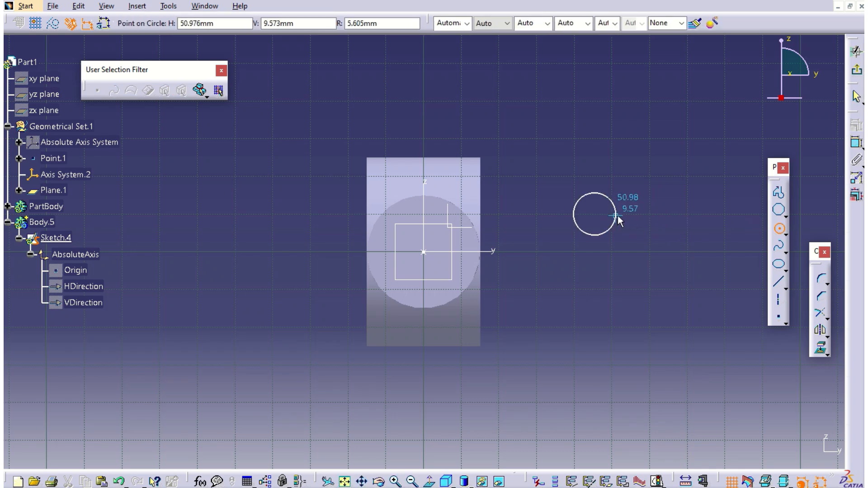
pyautogui.click(616, 216)
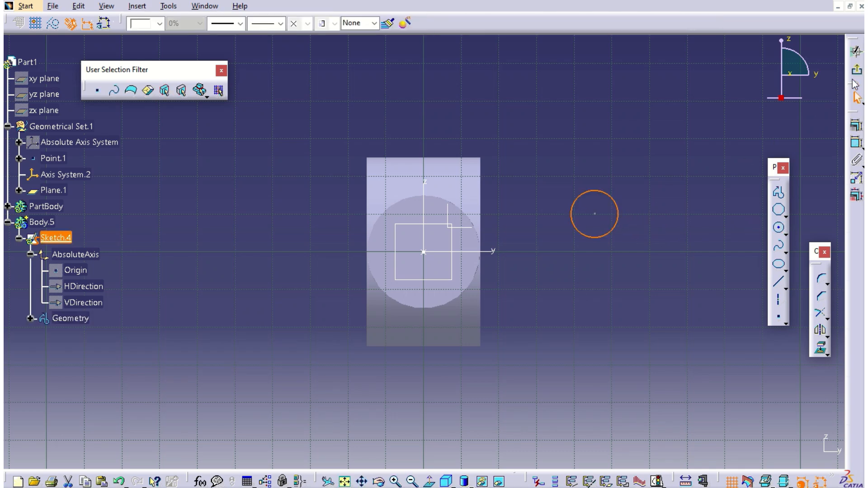
pyautogui.click(855, 142)
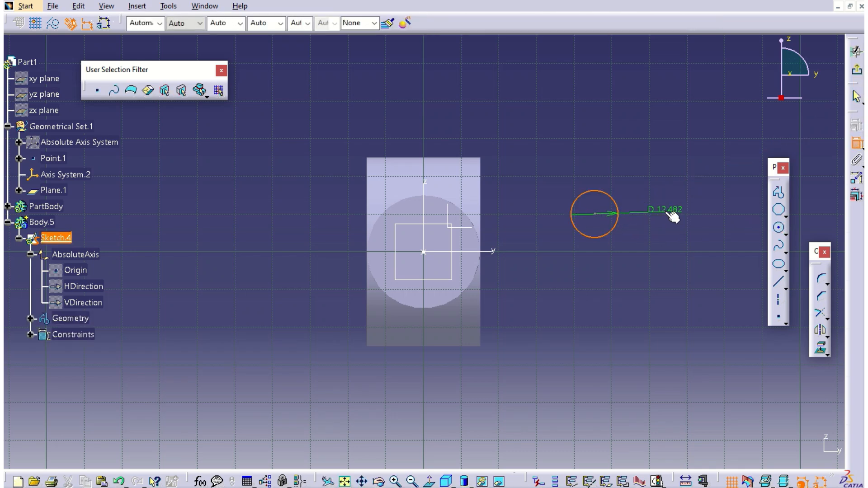
pyautogui.click(674, 210)
pyautogui.doubleClick(675, 211)
pyautogui.write('25')
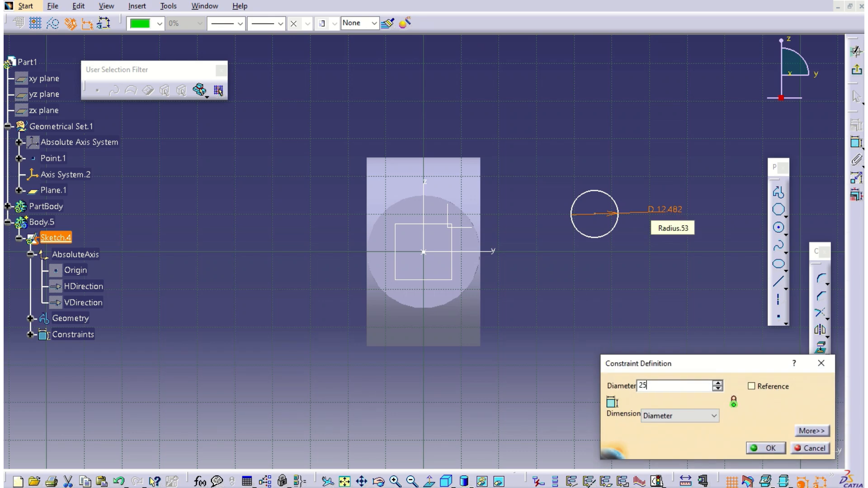
pyautogui.press('Return')
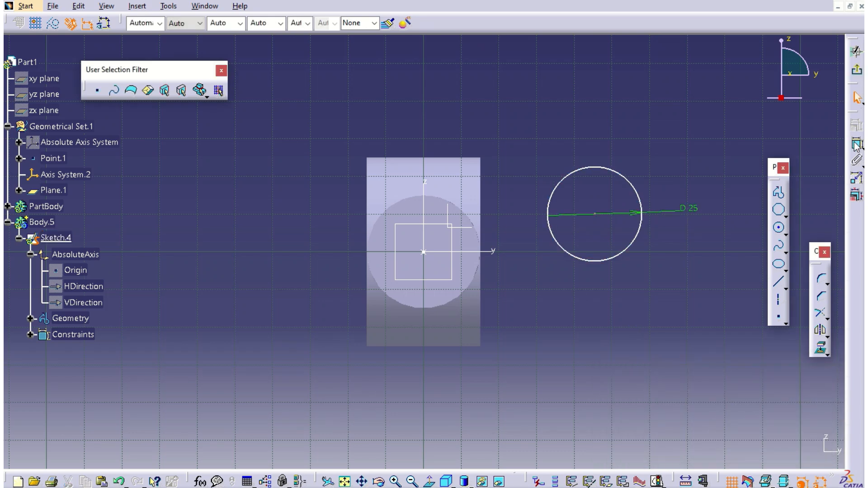
# Step: Make the 25 mm circle's centre coincident with the y and z axes, and exit the sketch
pyautogui.click(855, 144)
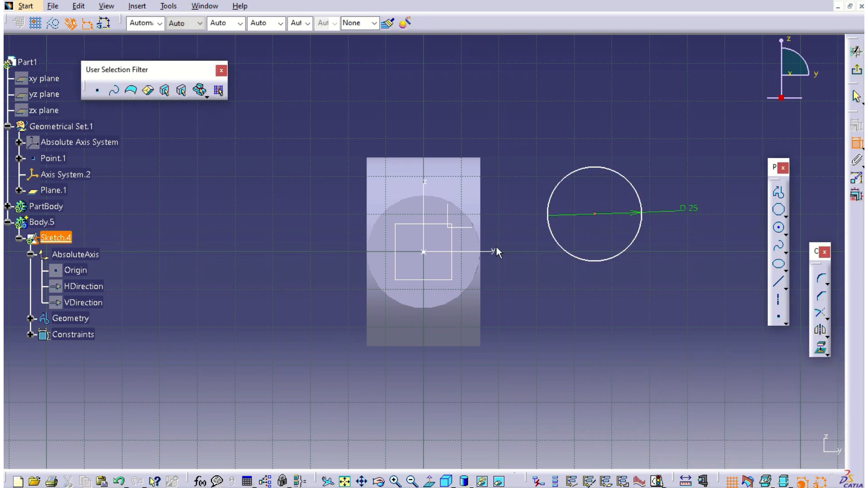
pyautogui.click(491, 251)
pyautogui.click(594, 213)
pyautogui.rightClick(672, 326)
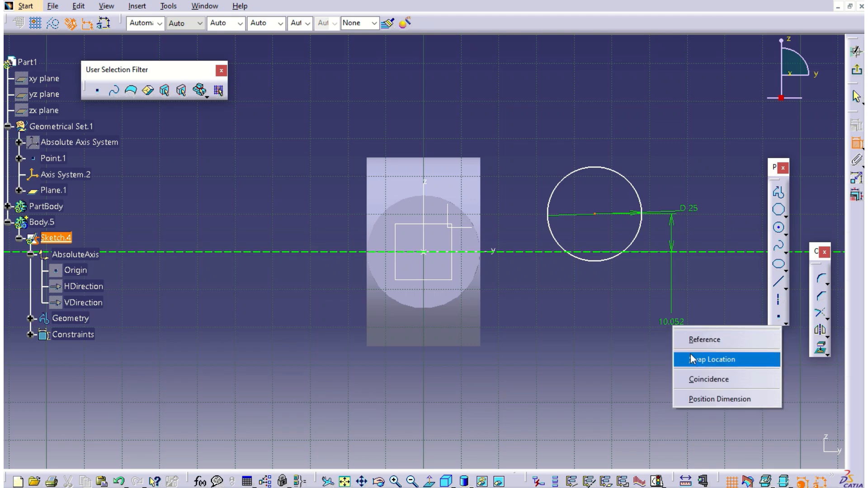
pyautogui.click(698, 378)
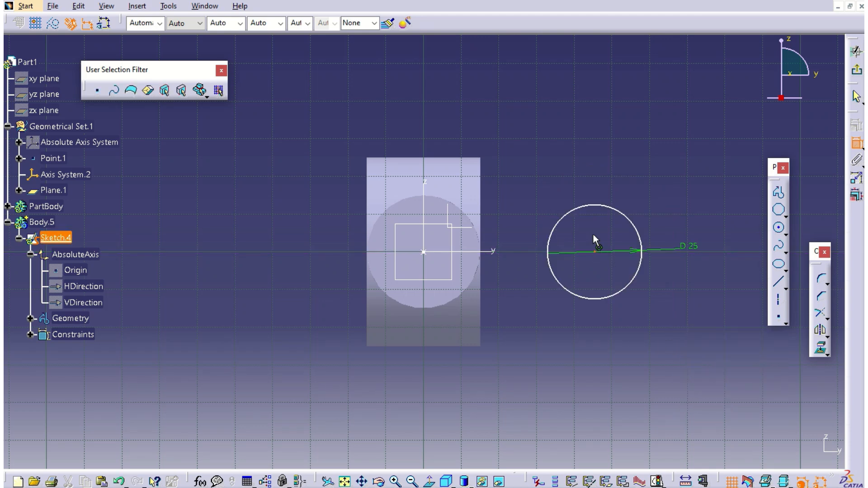
pyautogui.click(425, 188)
pyautogui.rightClick(554, 106)
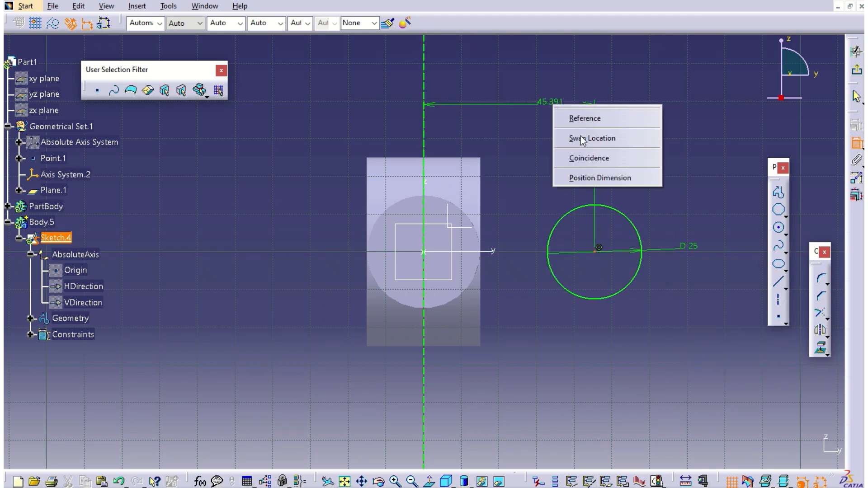
pyautogui.click(592, 158)
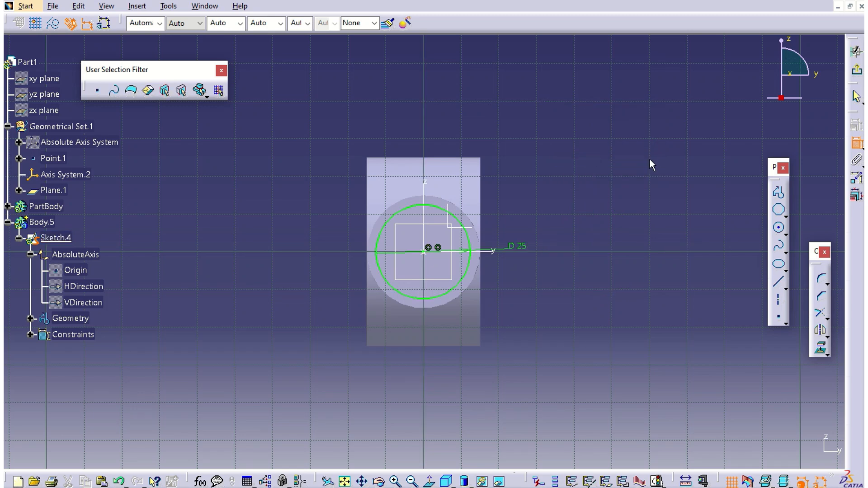
pyautogui.click(859, 73)
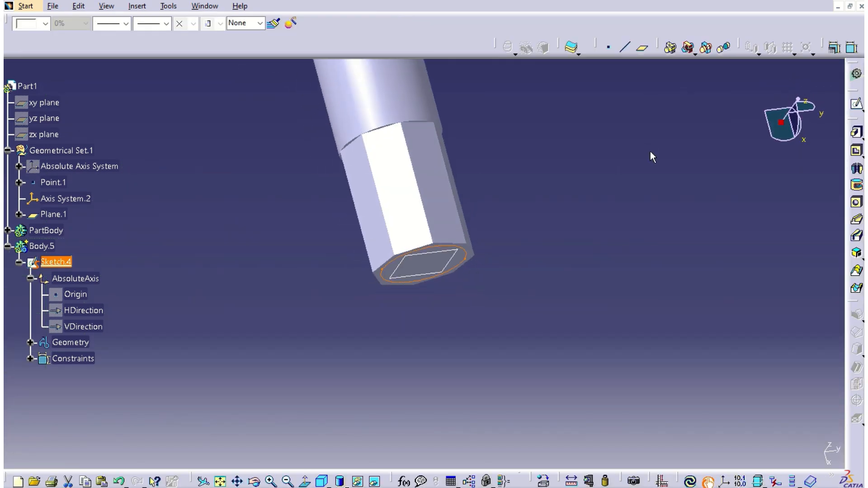
# Step: Pad the 25 mm circle 45 mm outward from the octagonal end
pyautogui.click(856, 132)
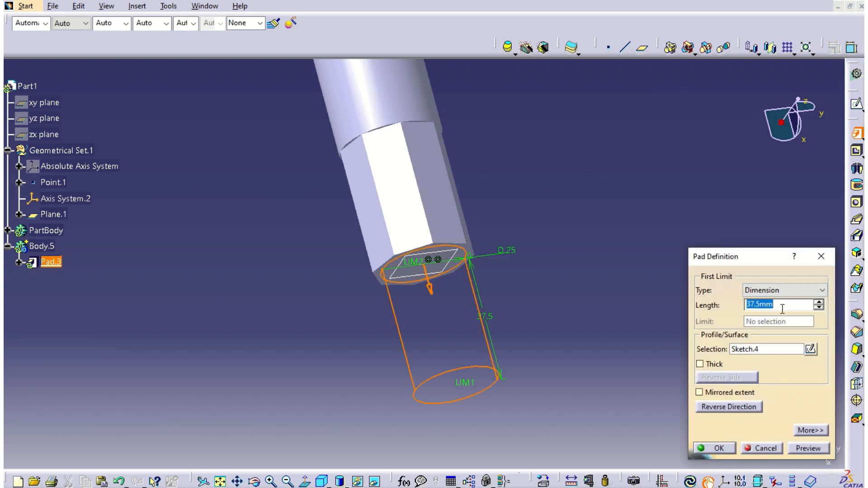
pyautogui.write('45')
pyautogui.press('Return')
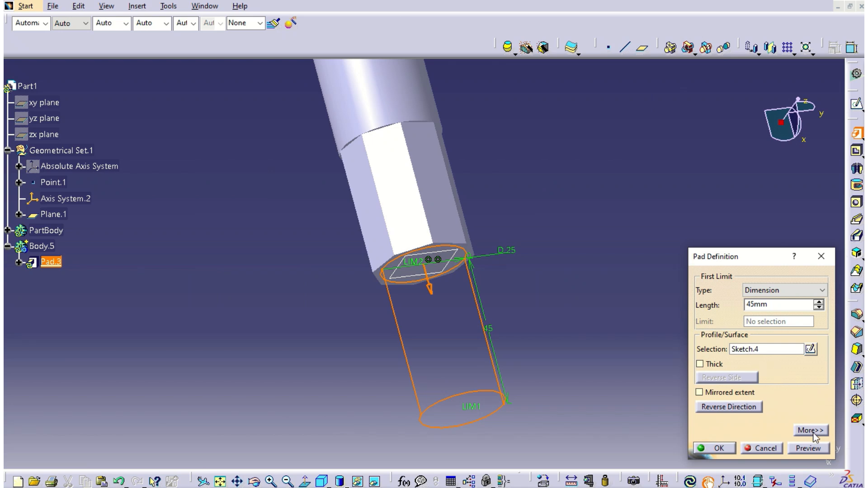
pyautogui.click(809, 448)
pyautogui.click(719, 448)
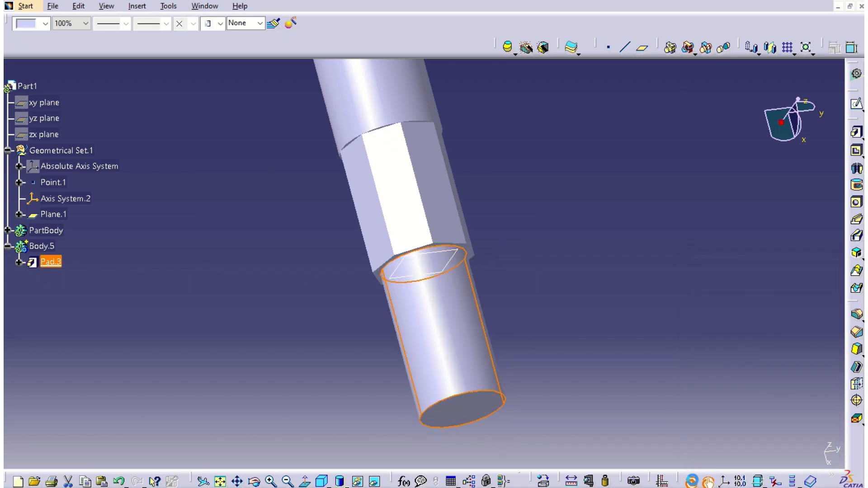
# Step: Assemble Body.5, the cylindrical end, to the PartBody
pyautogui.click(43, 246)
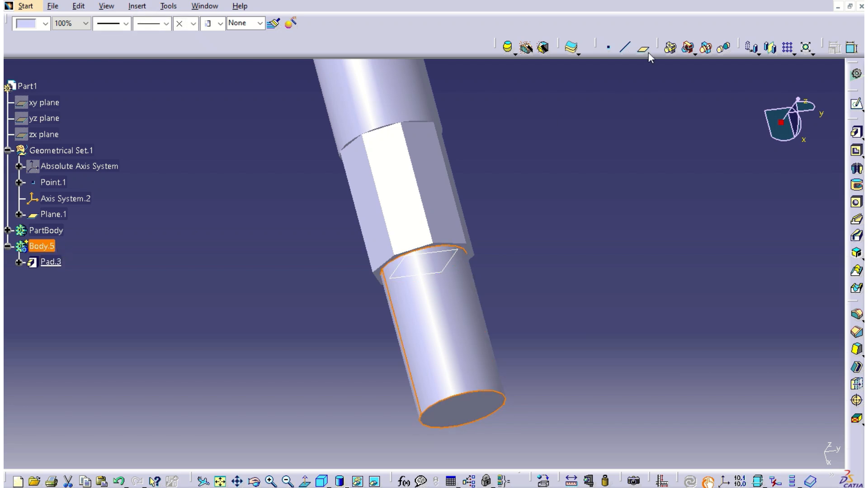
pyautogui.click(670, 47)
pyautogui.click(50, 230)
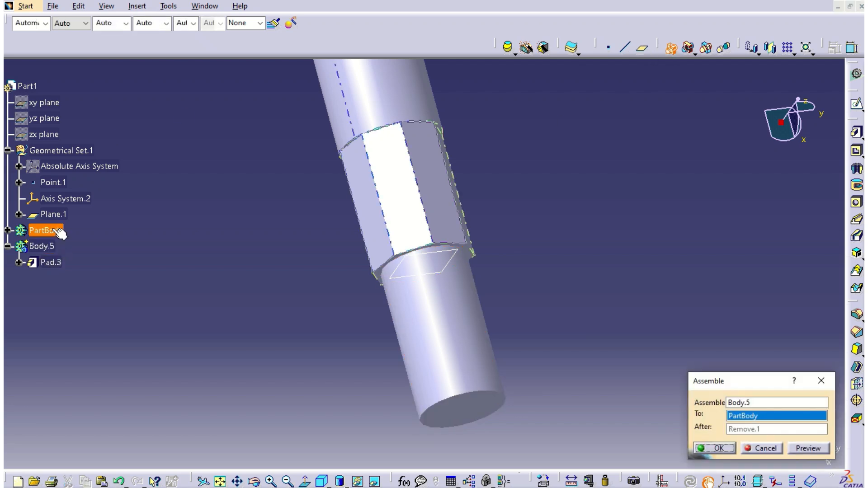
pyautogui.click(715, 449)
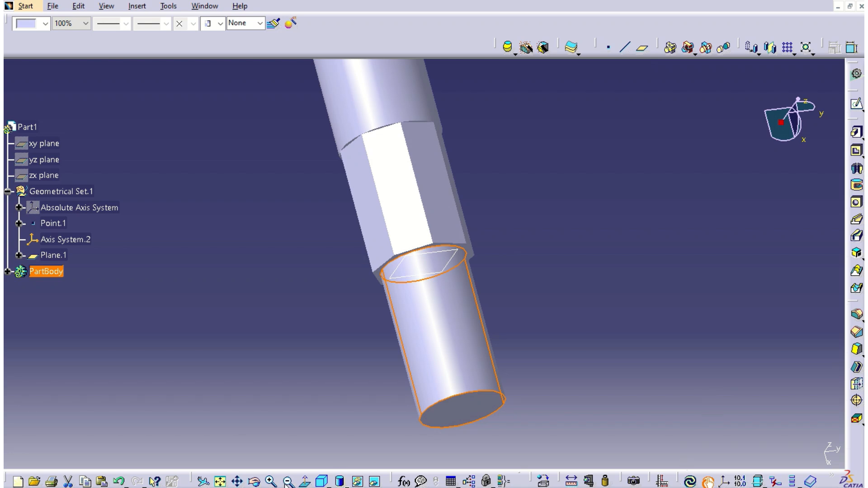
# Step: Fillet the edge where the shank meets the eye ring with a constant 24 mm radius and tangency propagation
pyautogui.click(220, 482)
pyautogui.moveTo(364, 416); pyautogui.dragTo(529, 156, button='middle')
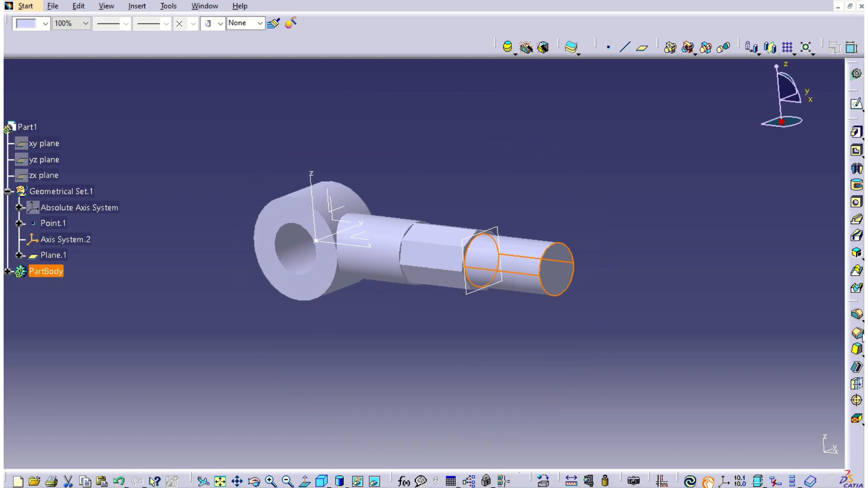
pyautogui.click(857, 315)
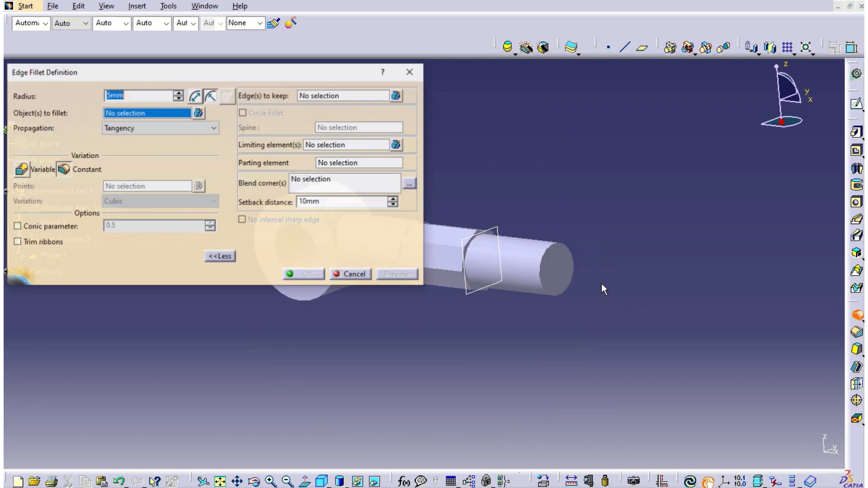
pyautogui.moveTo(240, 82); pyautogui.dragTo(754, 158)
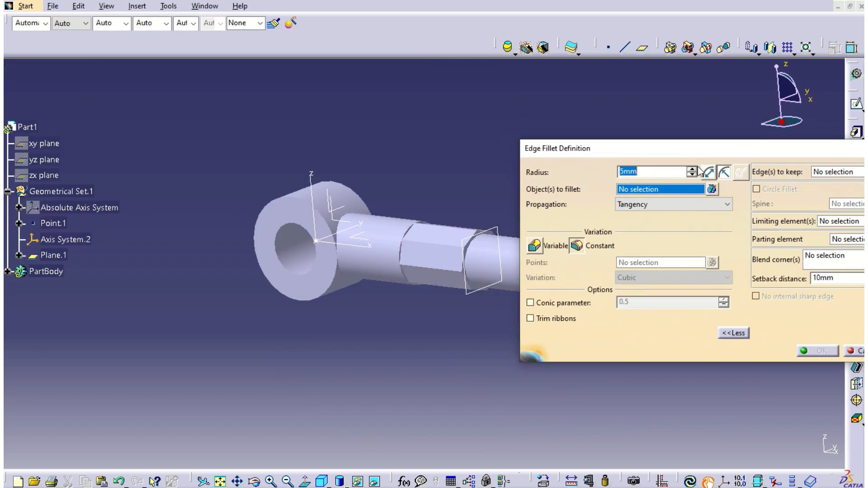
pyautogui.click(355, 219)
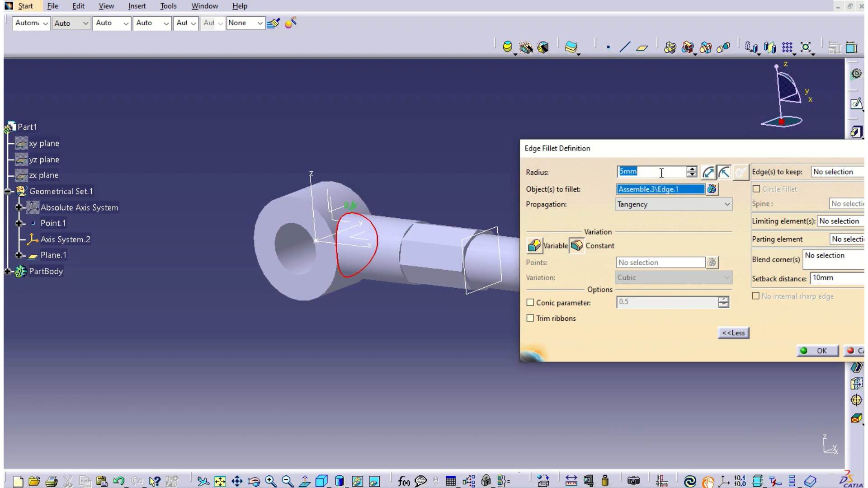
pyautogui.write('24')
pyautogui.press('Return')
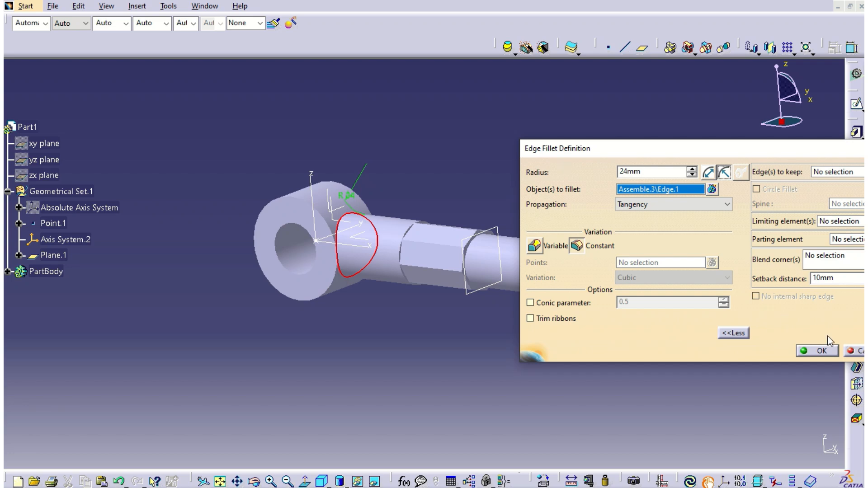
pyautogui.moveTo(742, 150); pyautogui.dragTo(698, 82)
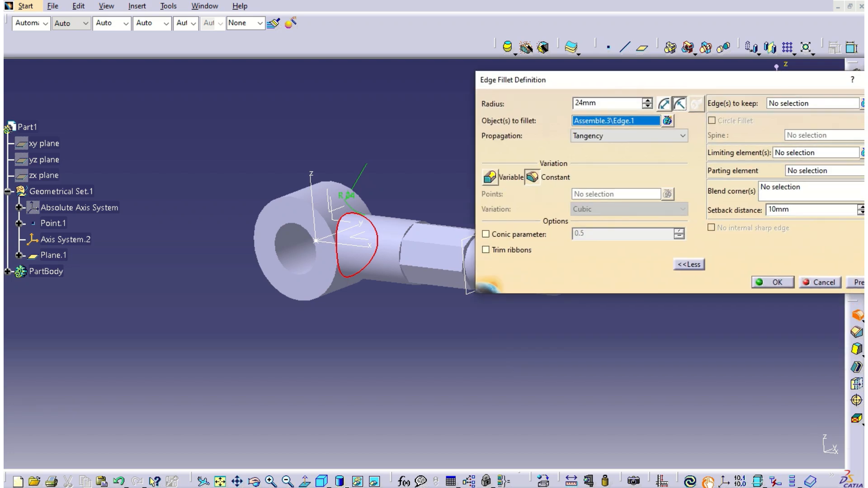
pyautogui.click(856, 283)
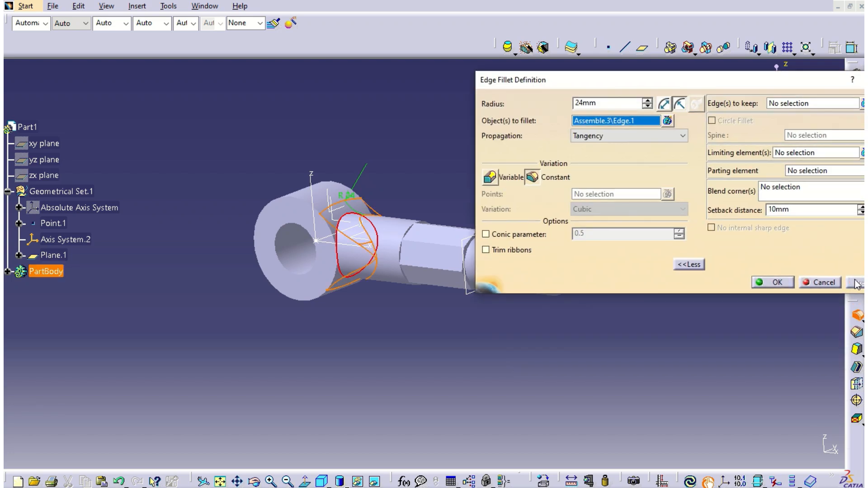
pyautogui.click(782, 283)
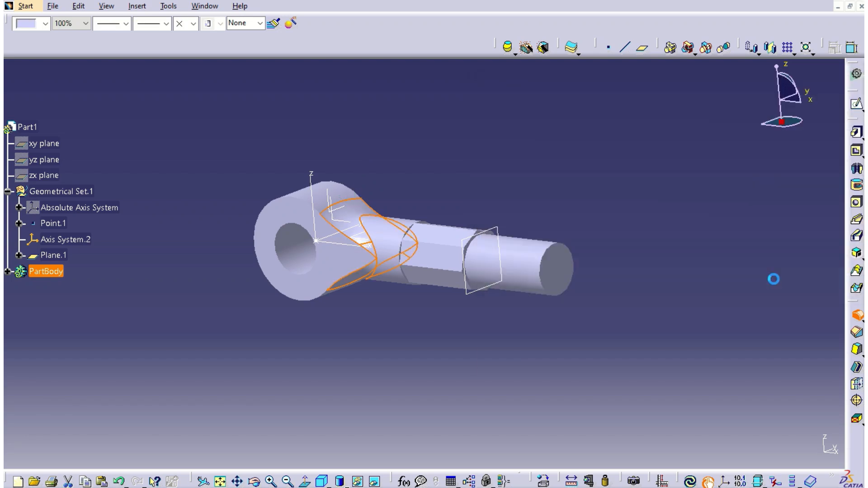
pyautogui.click(812, 448)
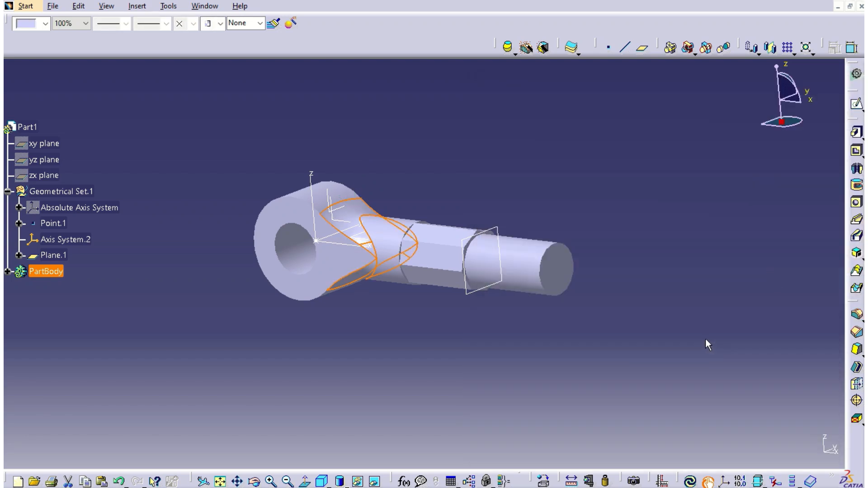
# Step: Hide Geometrical Set.1 so that only the solid part is displayed, and inspect the whole part
pyautogui.moveTo(705, 343); pyautogui.dragTo(555, 201, button='middle')
pyautogui.moveTo(598, 284); pyautogui.dragTo(510, 307, button='middle')
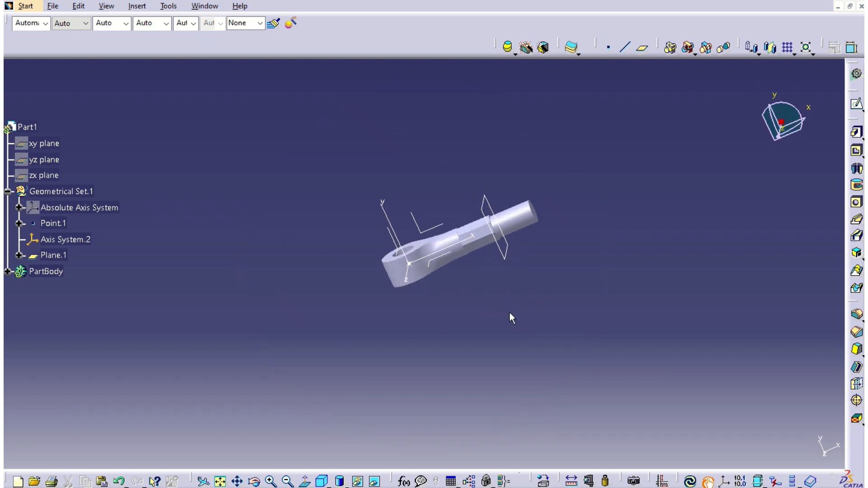
pyautogui.click(85, 193)
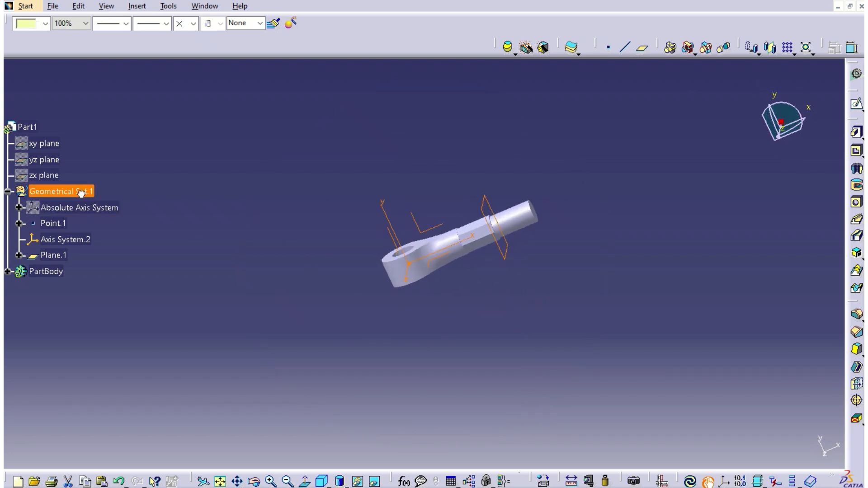
pyautogui.click(10, 128)
pyautogui.click(148, 222)
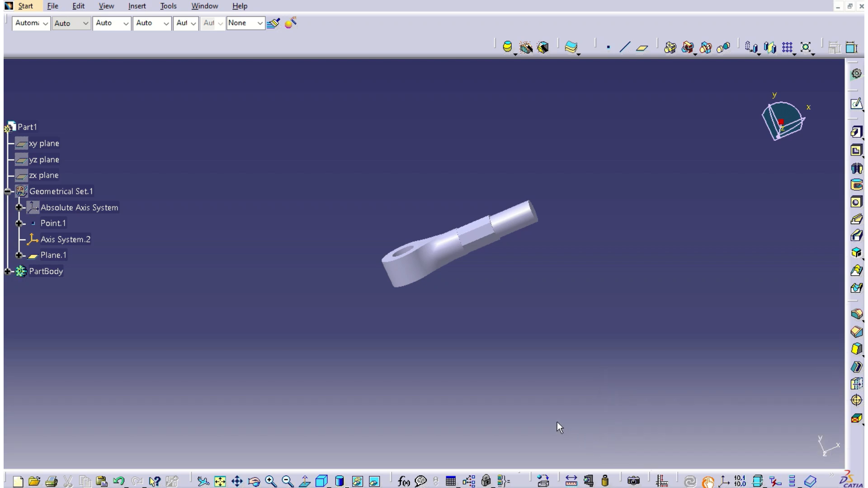
pyautogui.click(219, 481)
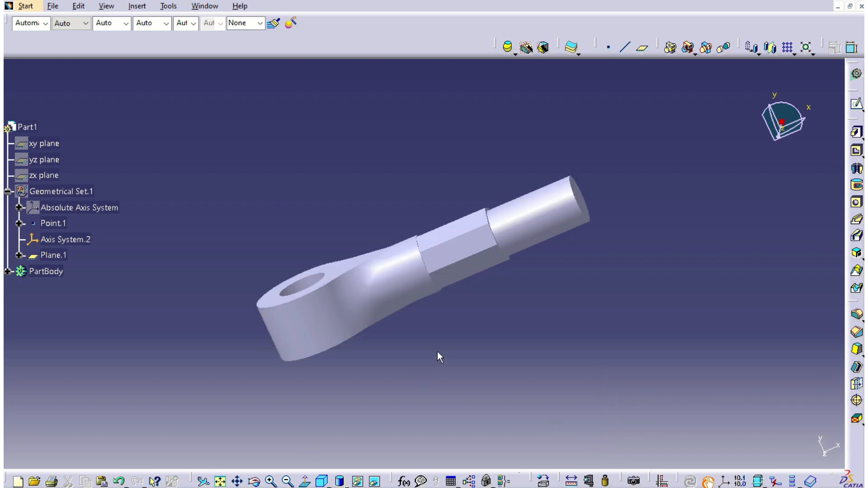
pyautogui.moveTo(437, 352); pyautogui.dragTo(560, 396, button='middle')
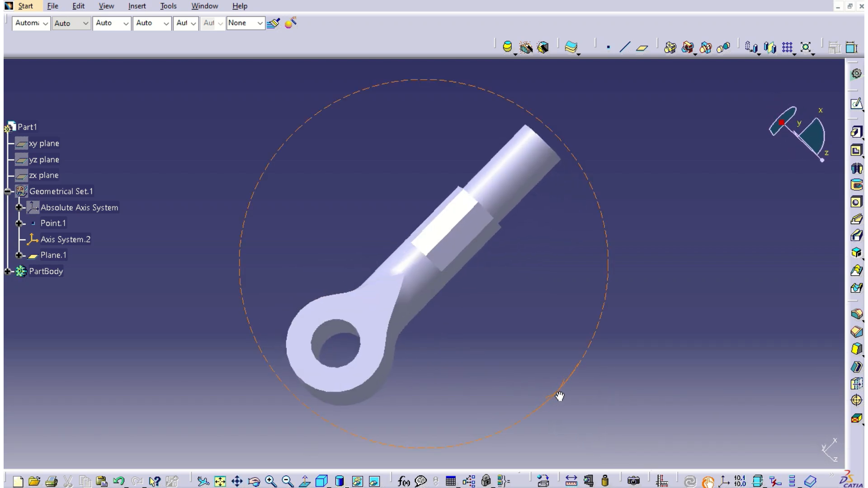